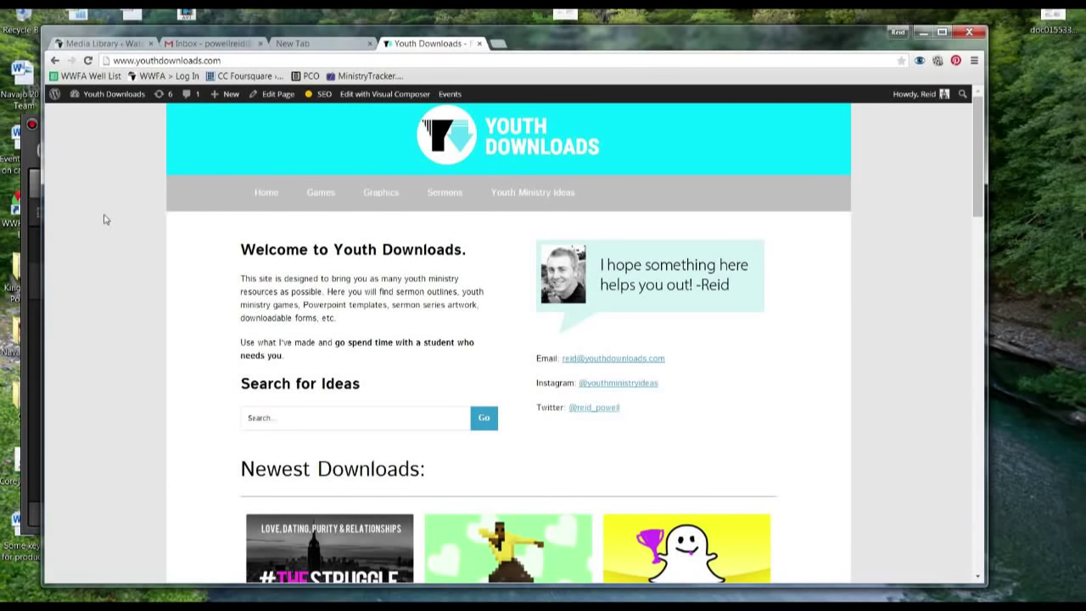
Open the Youth Downloads Jeopardy PowerPoint Template page and scroll down to its price and donation section
scroll(105, 219, "down", 5)
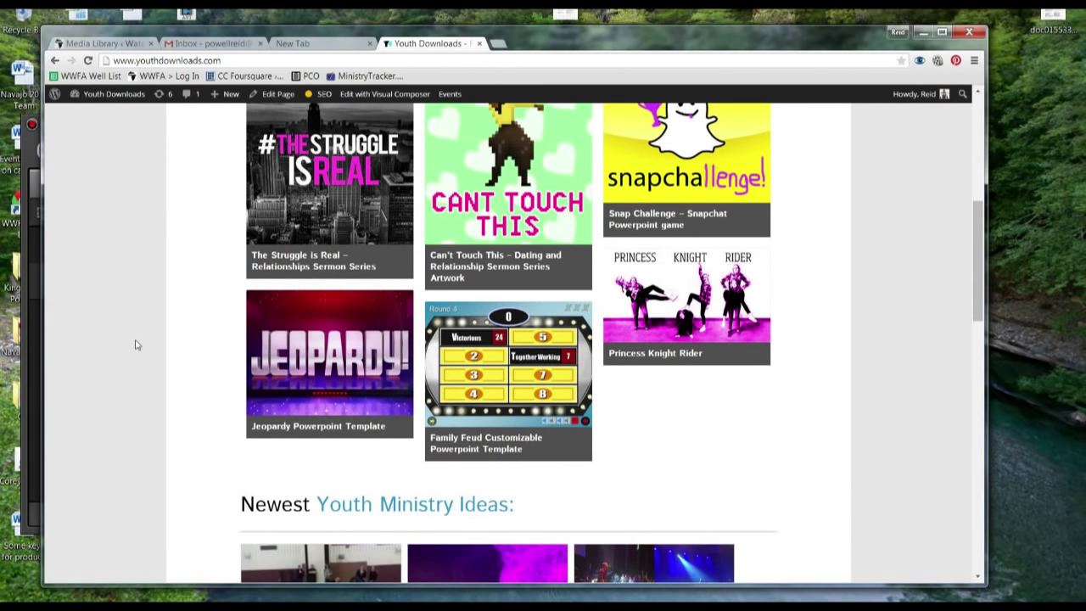
left_click(297, 365)
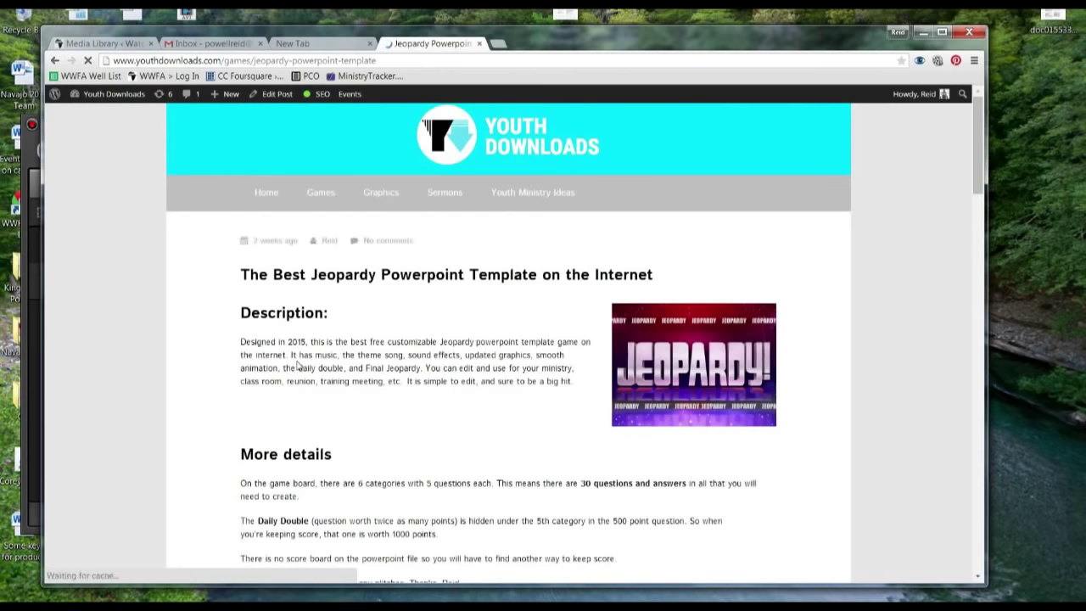
scroll(250, 339, "down", 3)
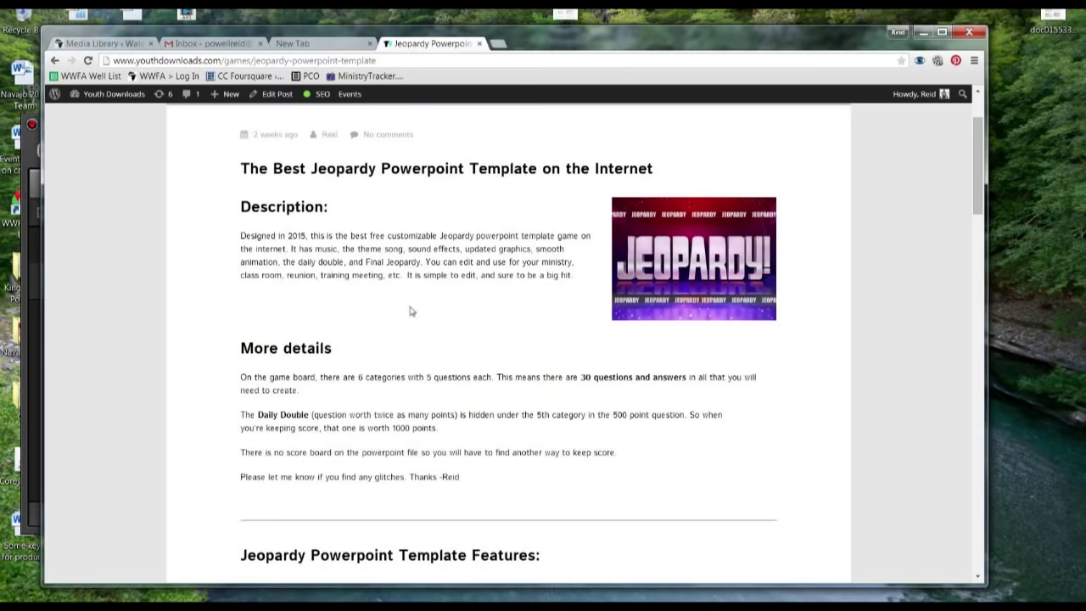
scroll(410, 311, "down", 5)
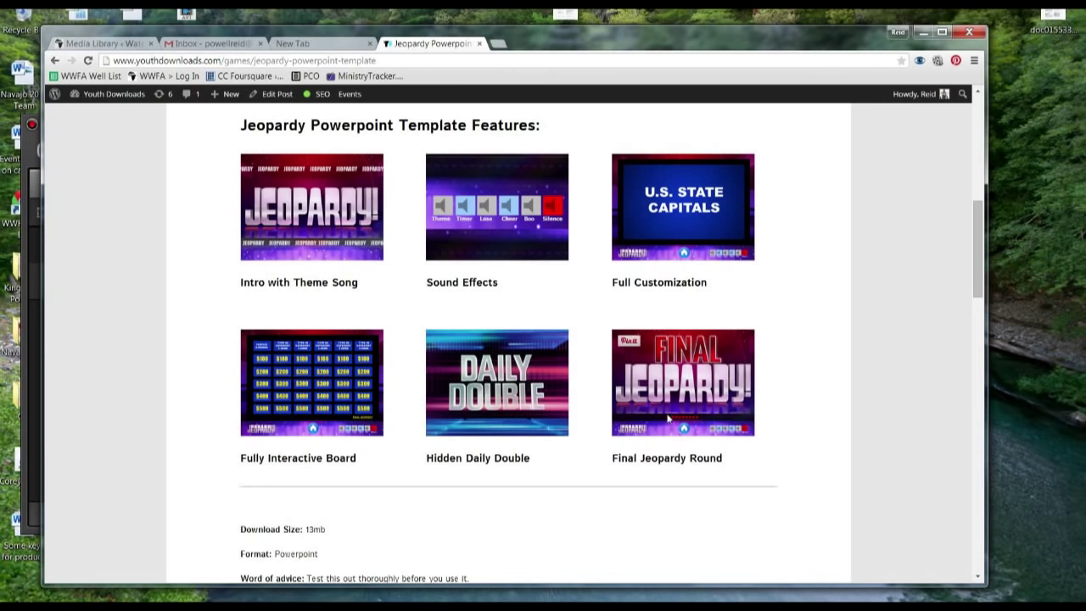
middle_click(181, 390)
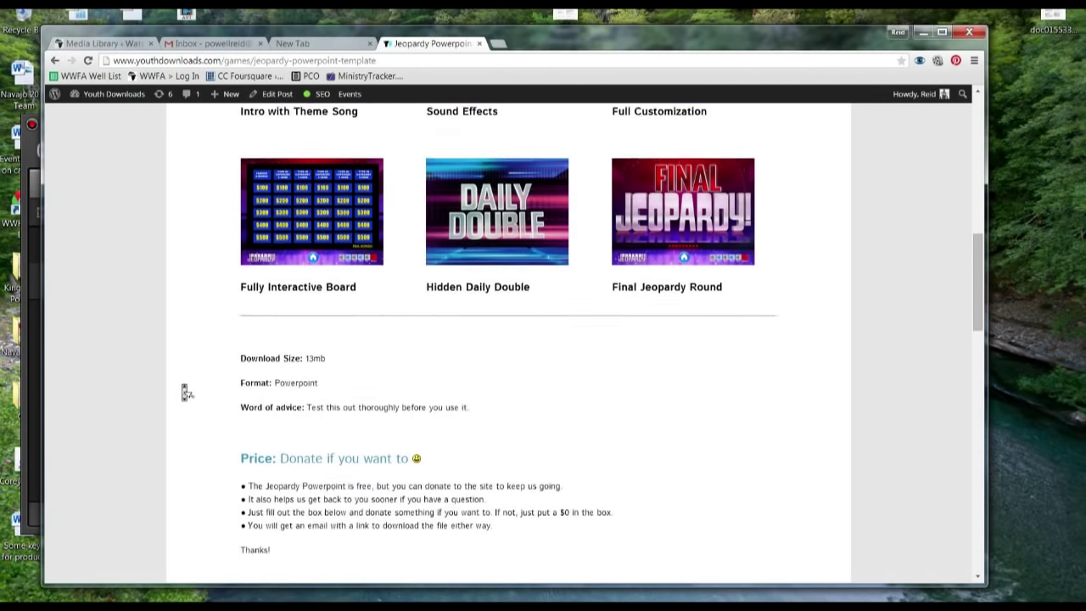
middle_click(183, 390)
Fill the download form with your e-mail address and a 0 USD donation amount
scroll(183, 389, "down", 2)
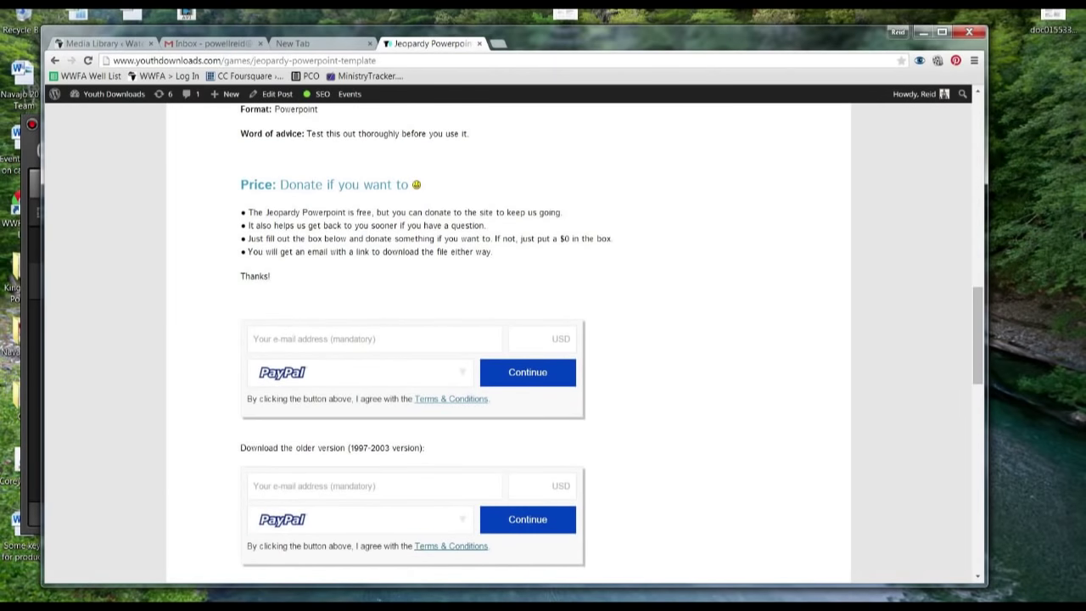
left_click_drag(279, 184, 408, 186)
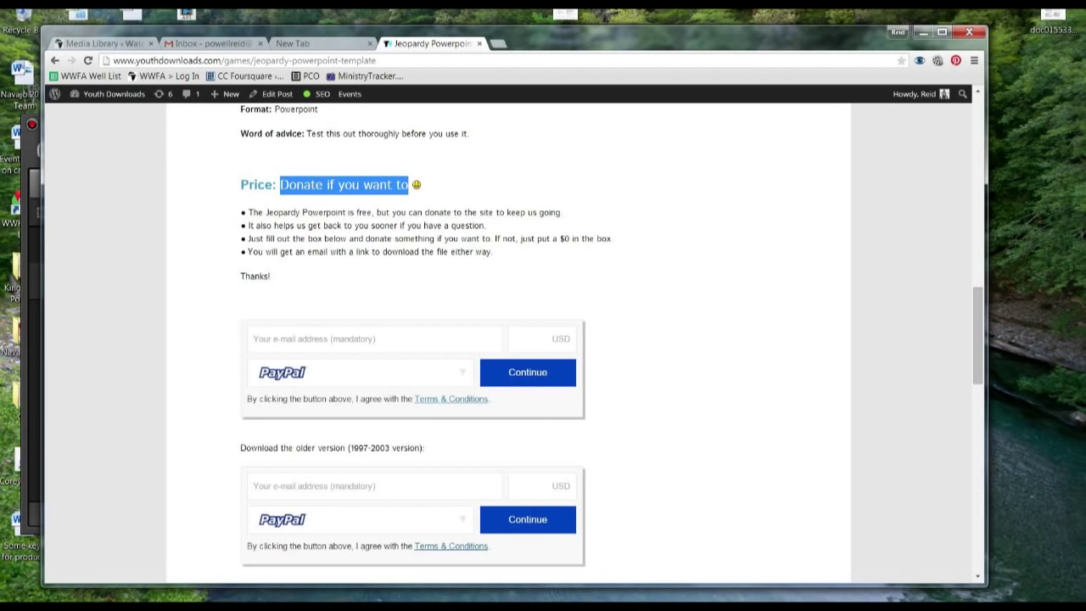
left_click(390, 214)
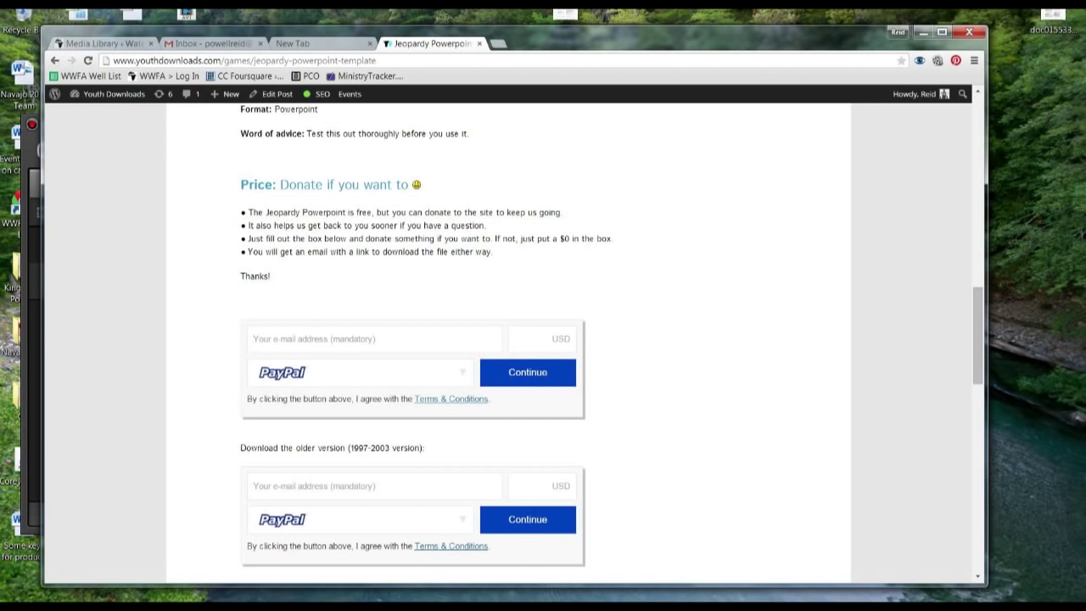
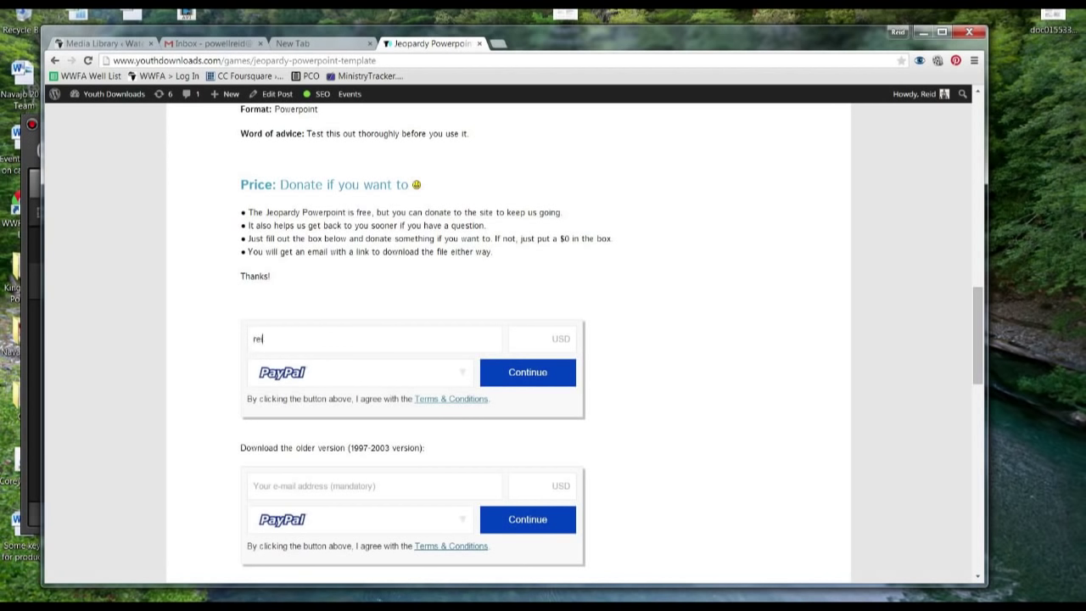
key("Tab")
type("0")
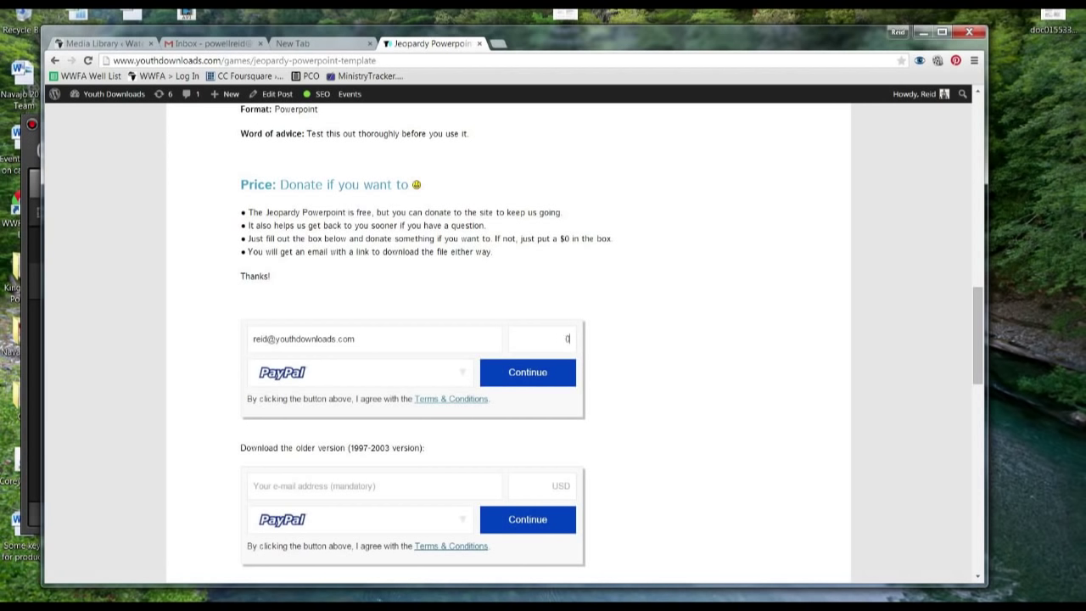
Submit the $0 donation and have the download link sent by e-mail
left_click(514, 373)
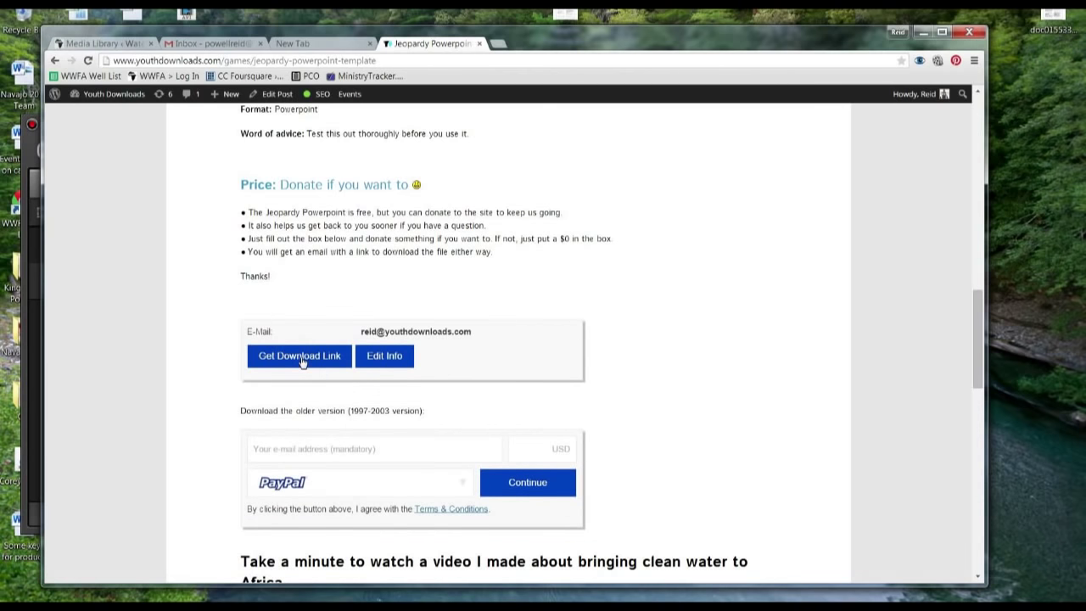
left_click(286, 363)
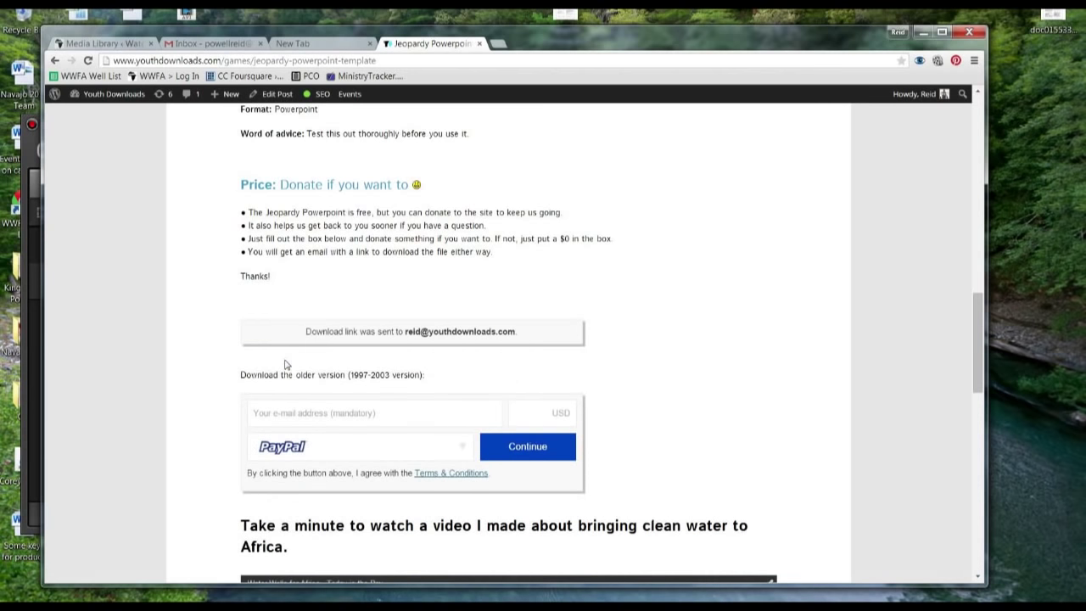
double_click(509, 332)
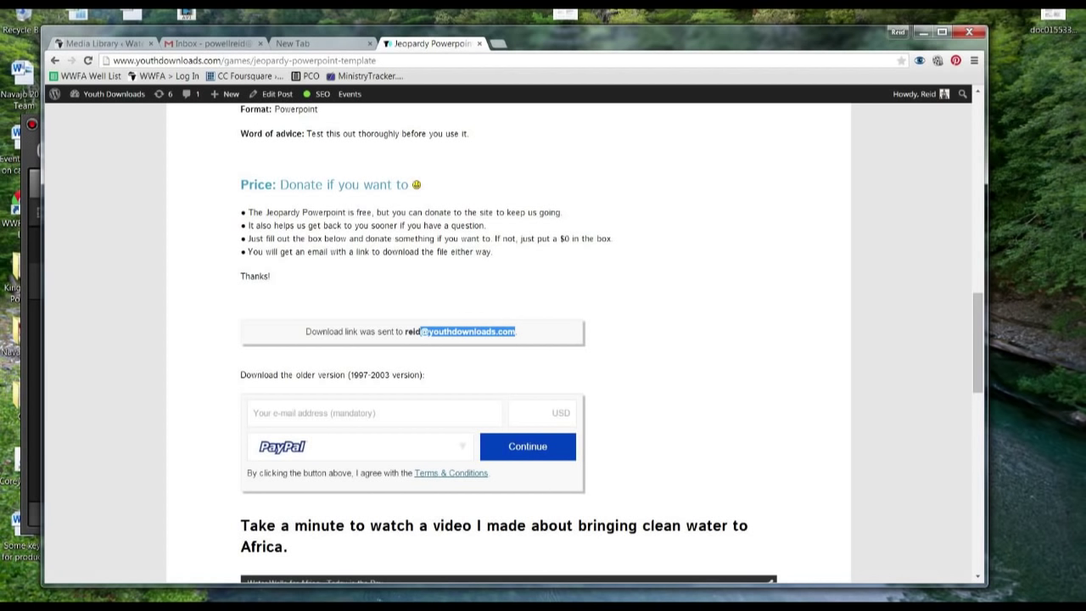
Refresh the Gmail inbox and open the Successful Payment to Youth Downloads e-mail
left_click(198, 43)
left_click(231, 133)
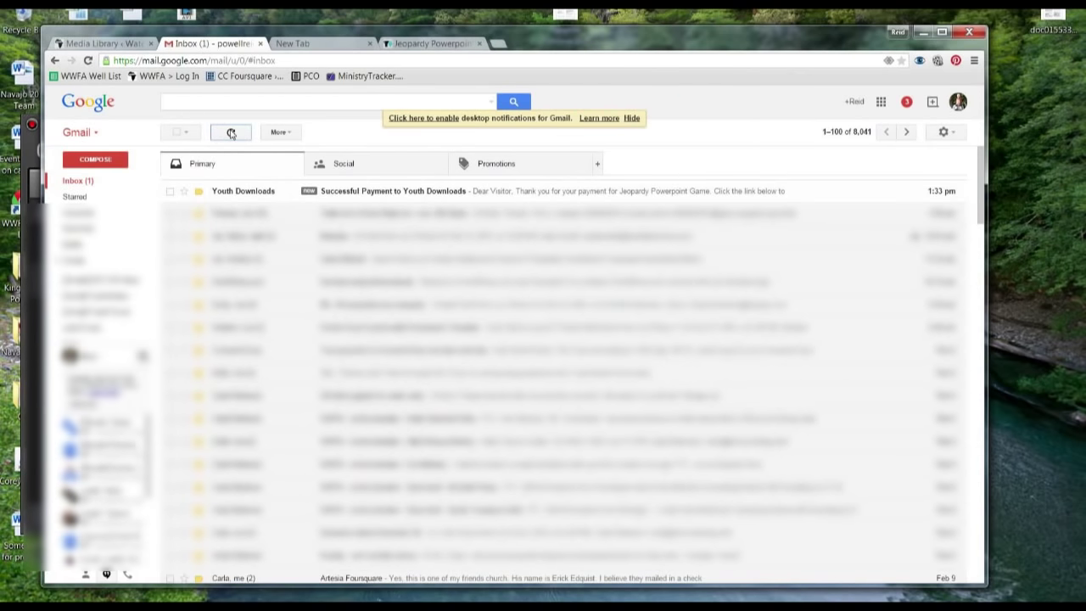
left_click(397, 192)
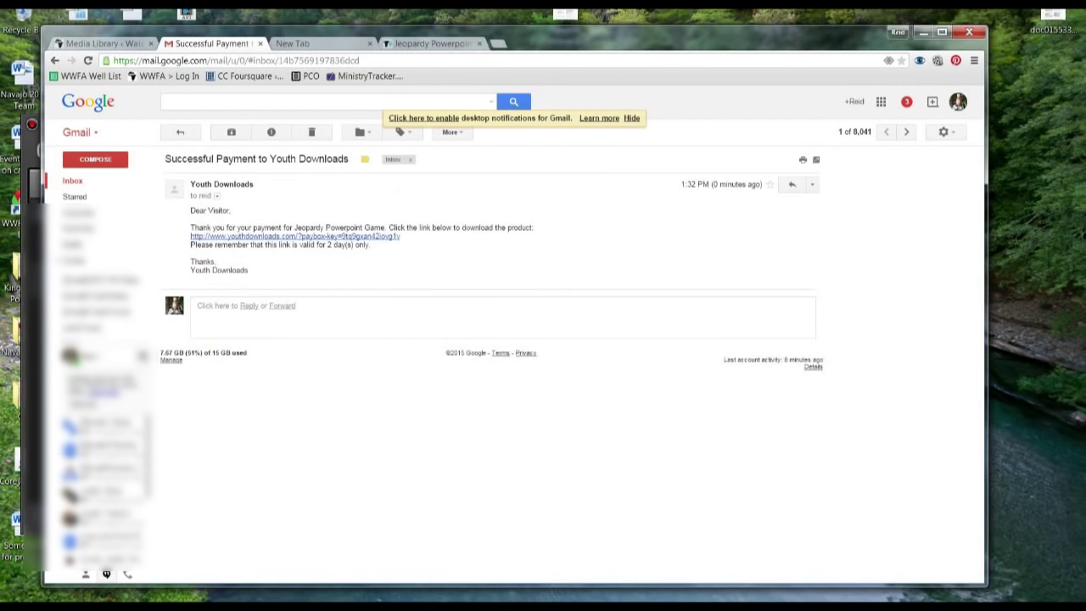
Download the Jeopardy template from the e-mail link and open the file
left_click(306, 238)
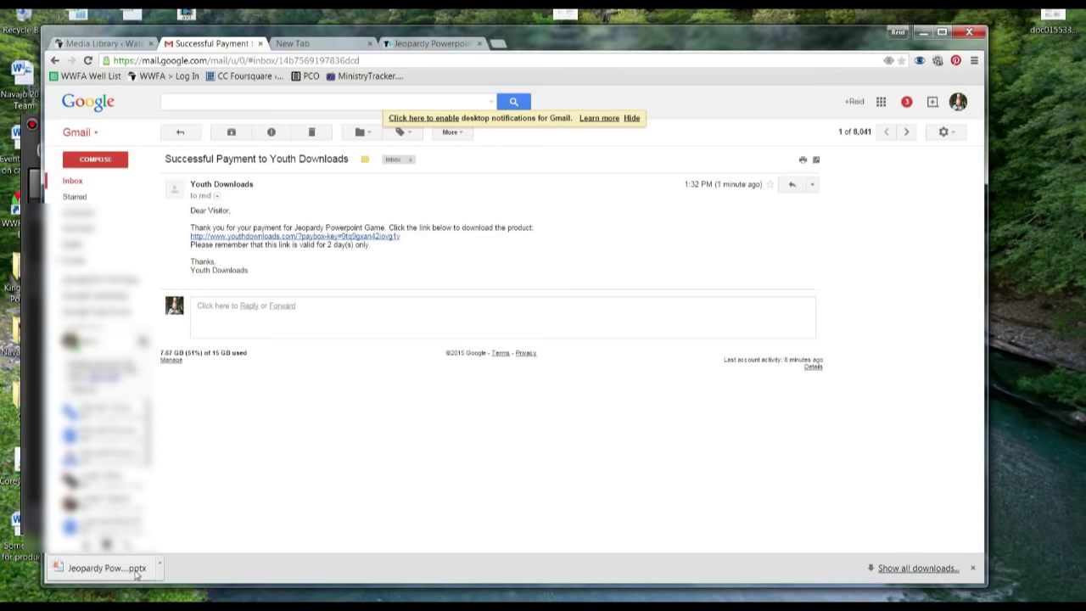
left_click(160, 568)
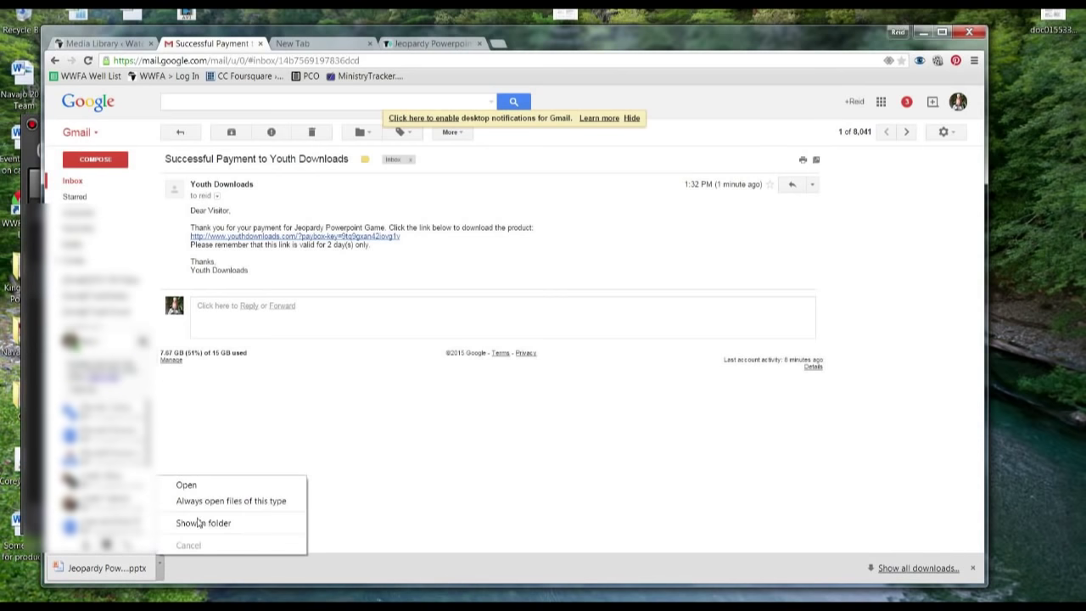
left_click(185, 485)
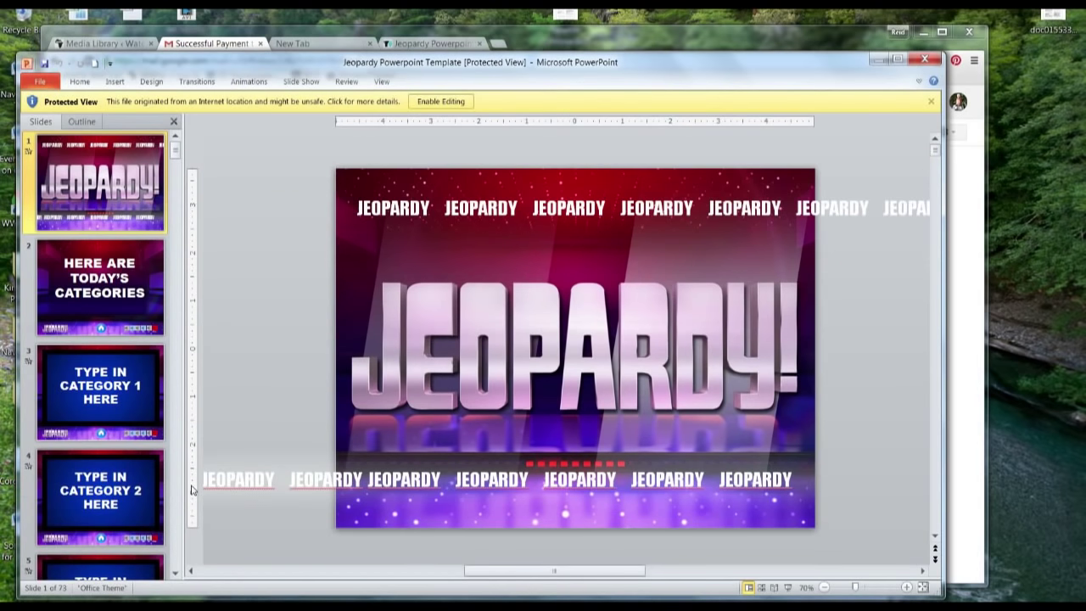
Enable editing on the Protected View template and maximize the PowerPoint window
left_click(441, 102)
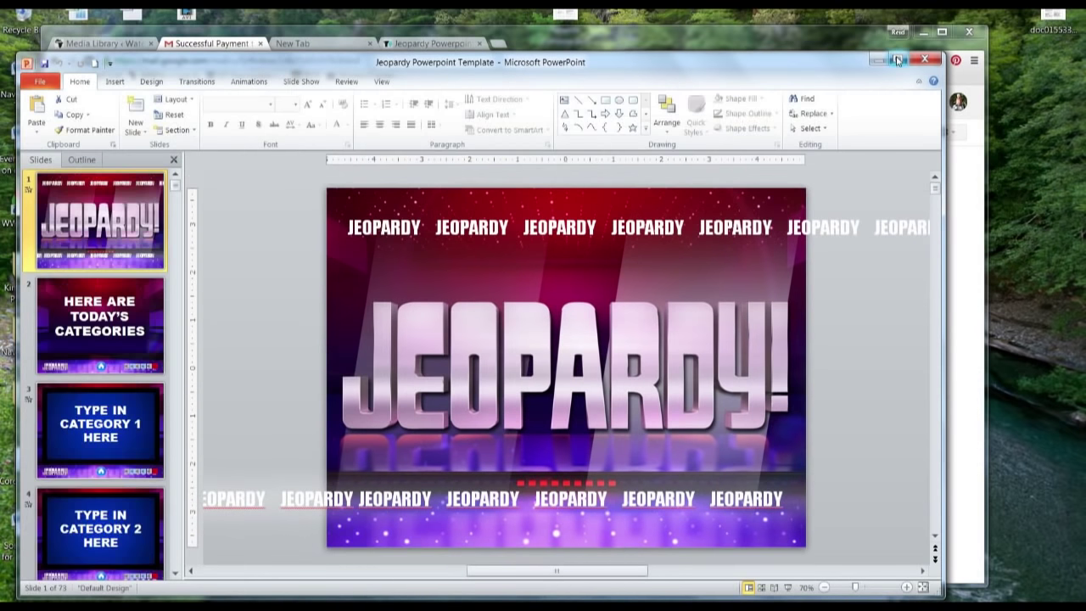
left_click(898, 60)
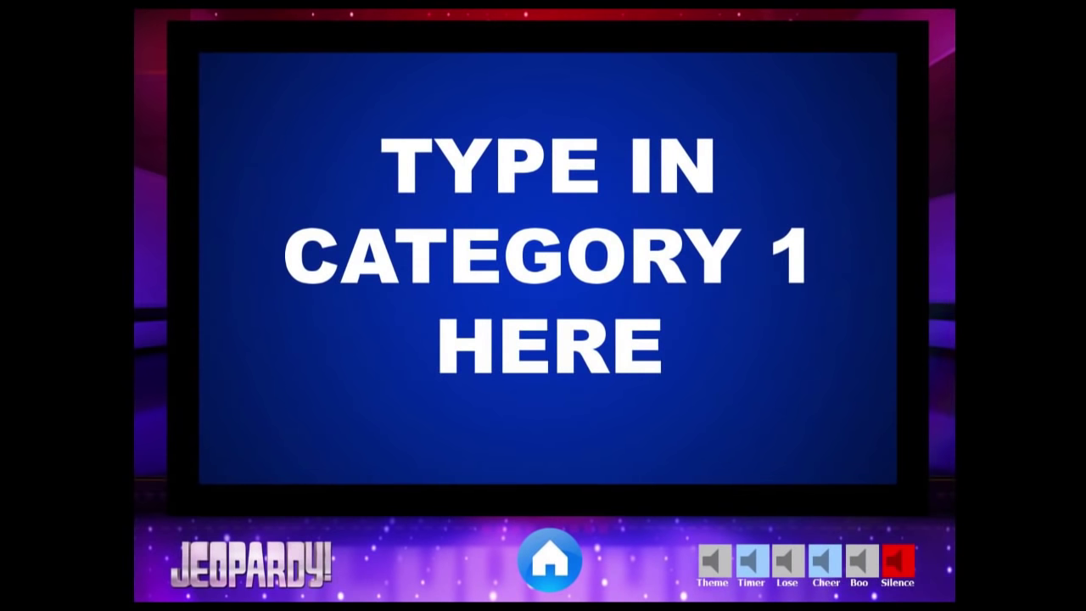
Advance the slide show past Categories 2 through 6 to reach the game board
key("space")
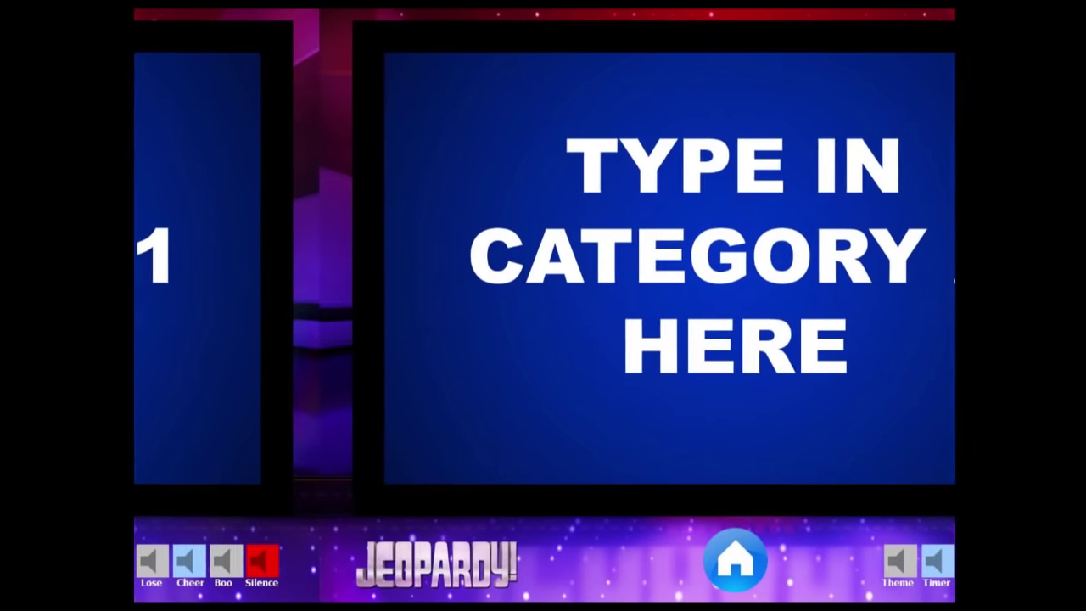
key("space")
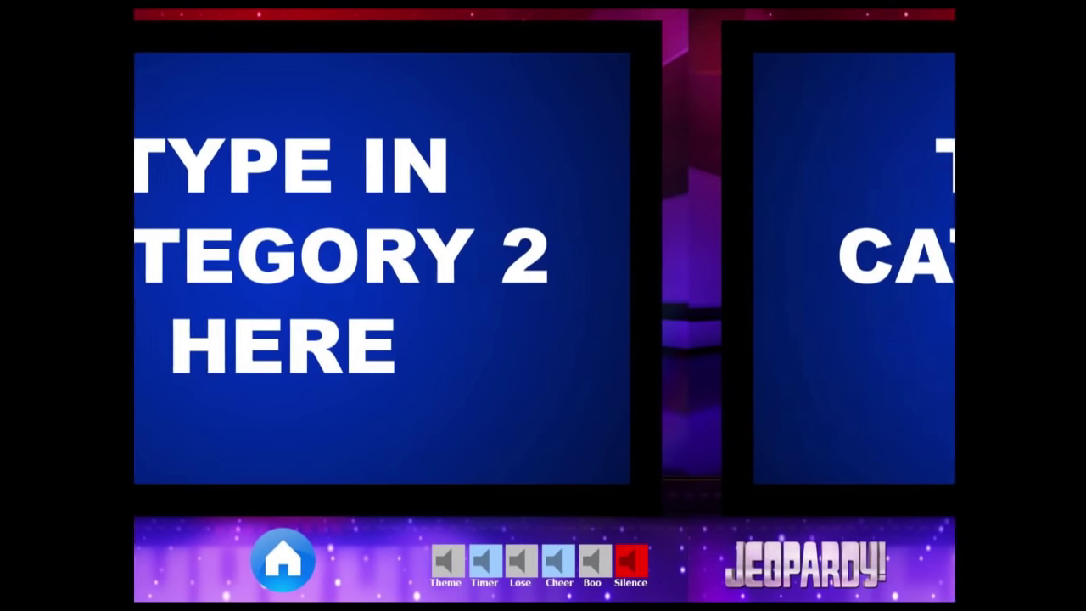
key("space")
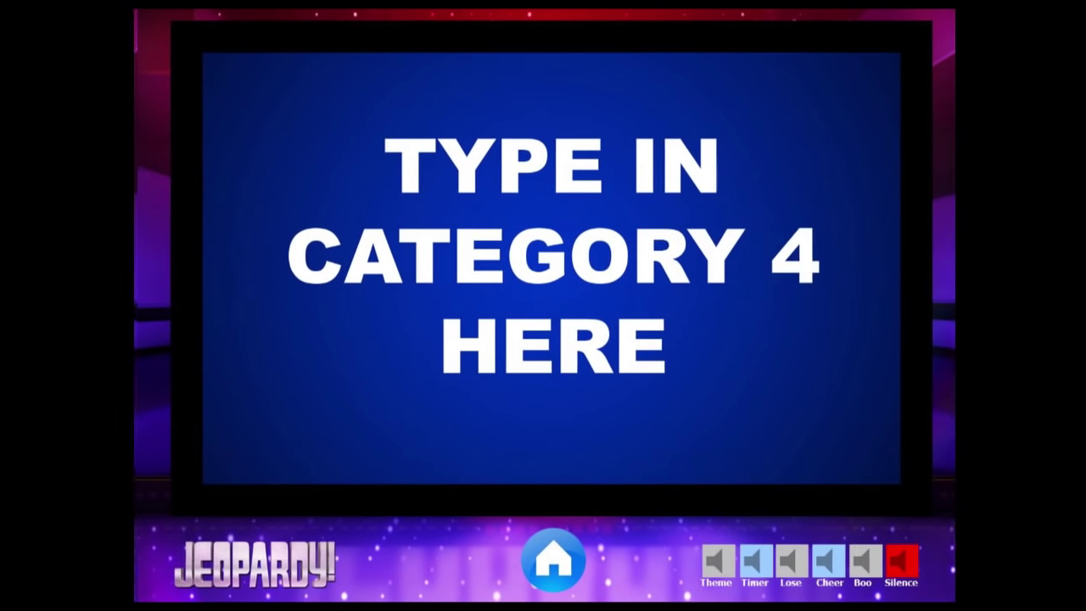
key("space")
key("space")
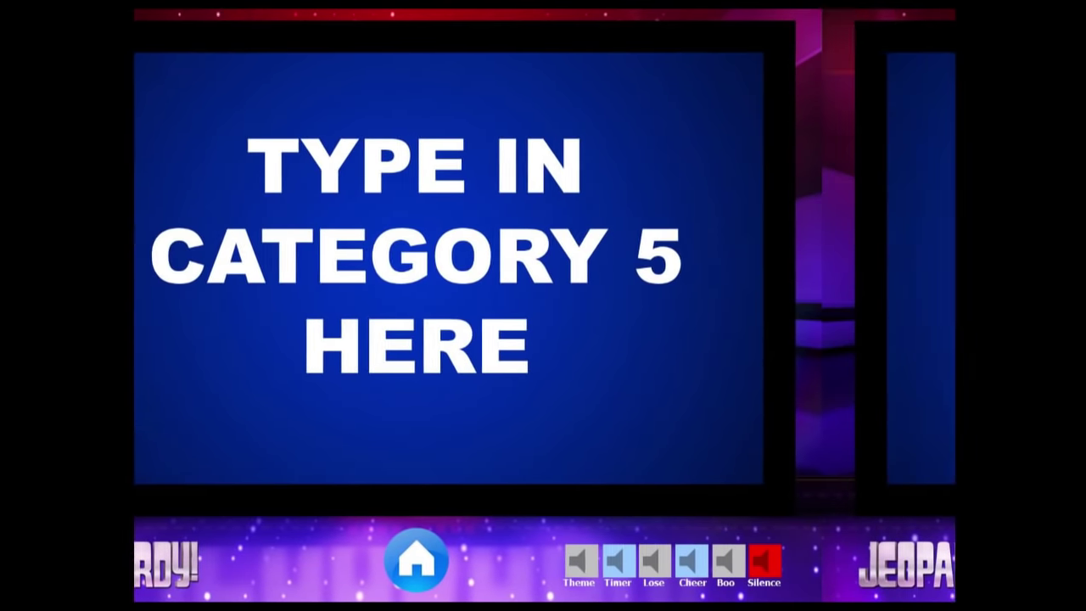
key("space")
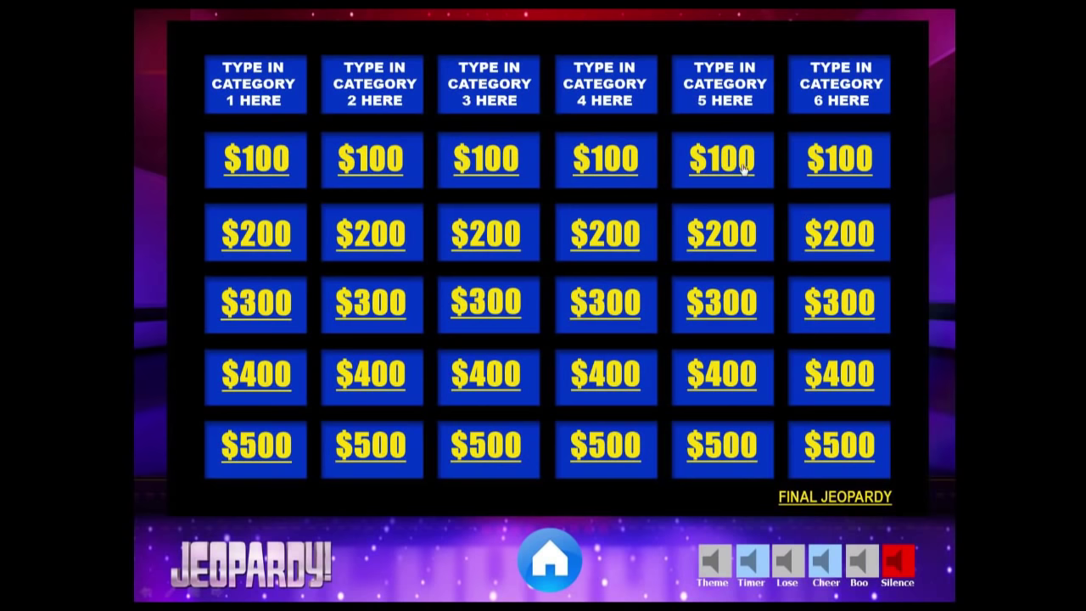
Play the Category 1 $100 clue and return to the game board
left_click(241, 89)
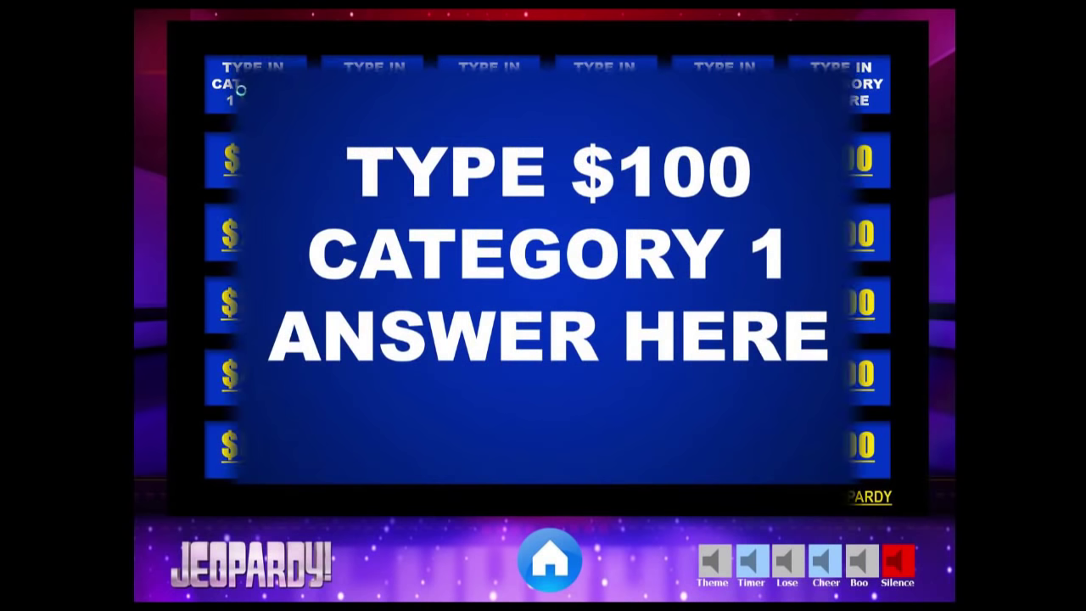
left_click(343, 189)
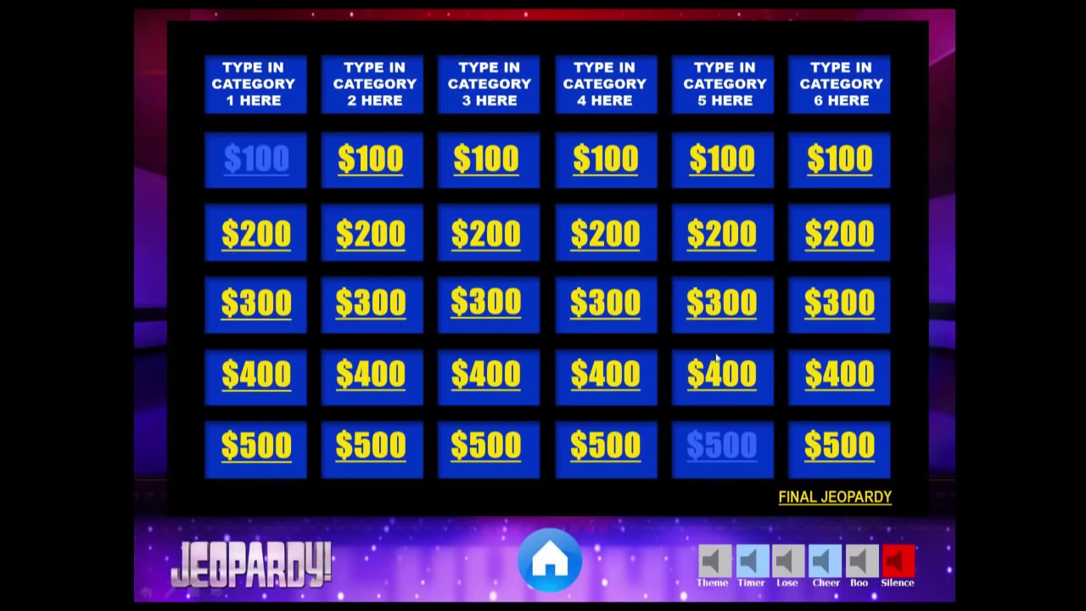
Play Final Jeopardy through its answer and question, triggering the timer sound
left_click(822, 498)
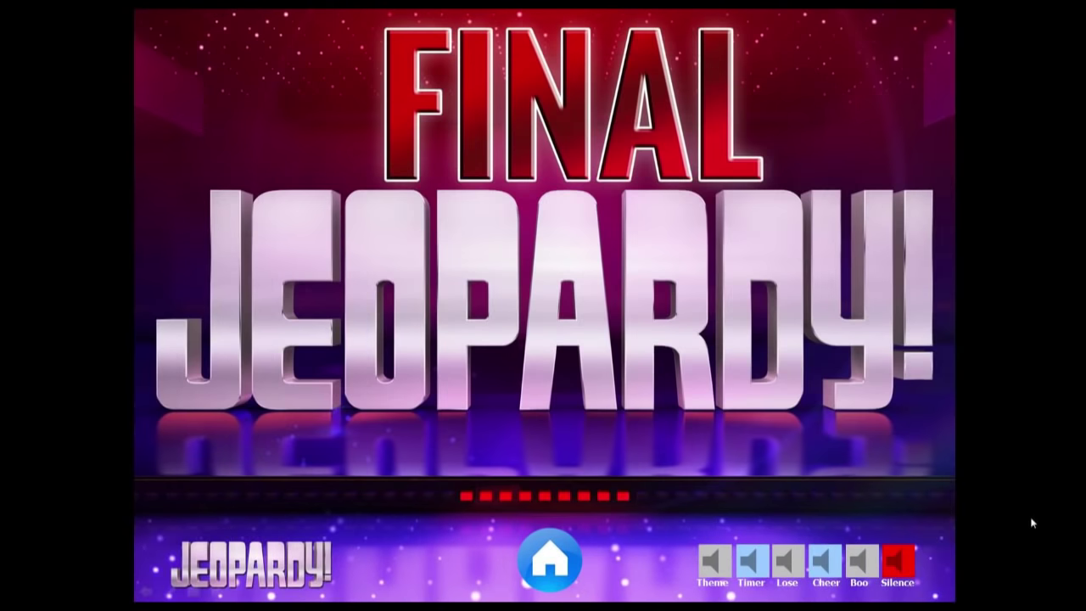
left_click(1032, 522)
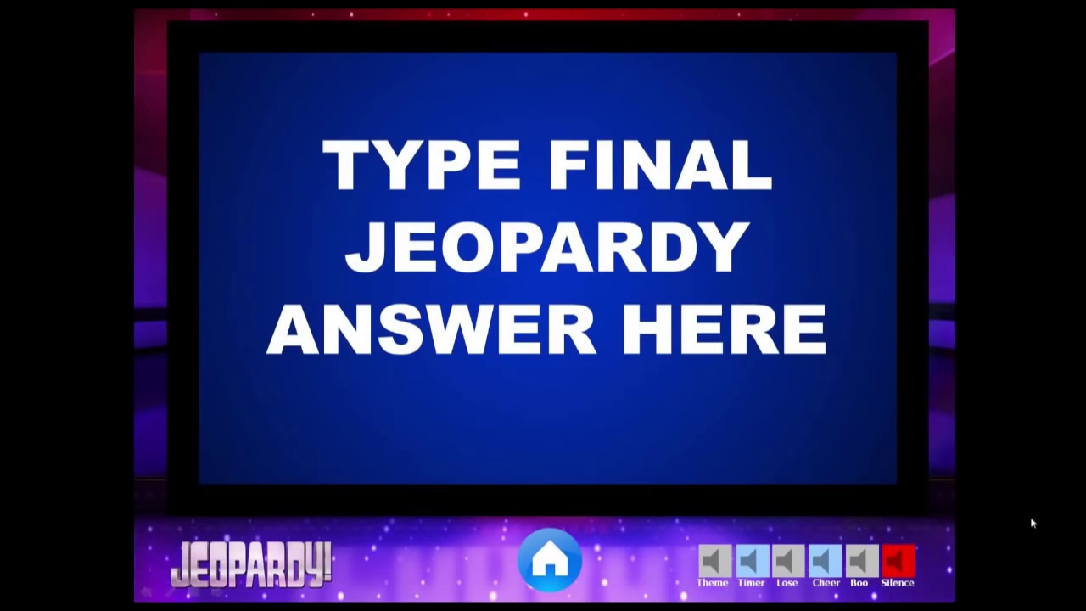
left_click(1032, 523)
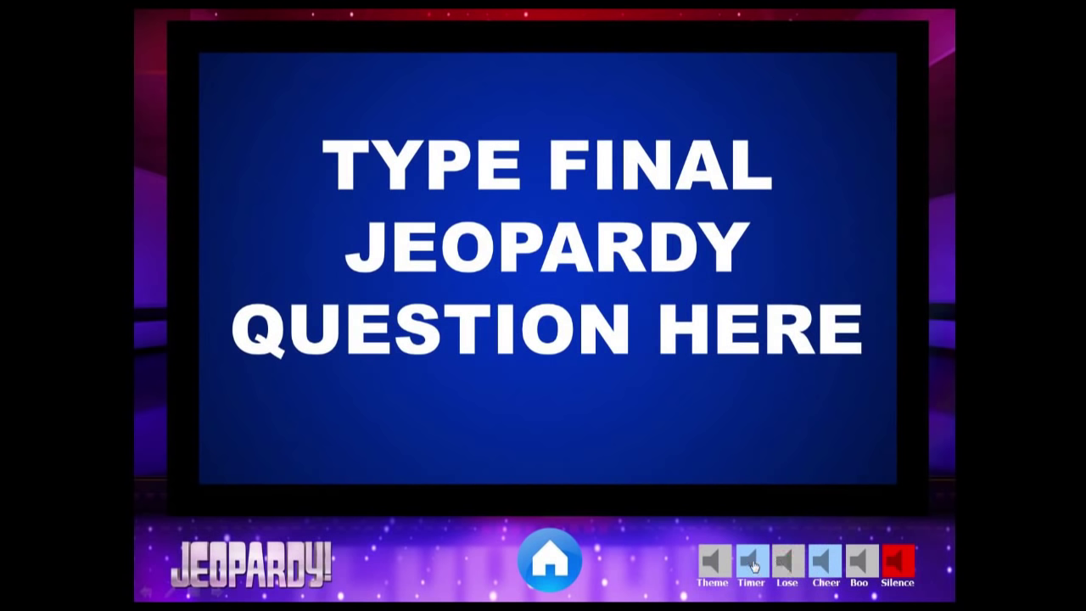
left_click(754, 566)
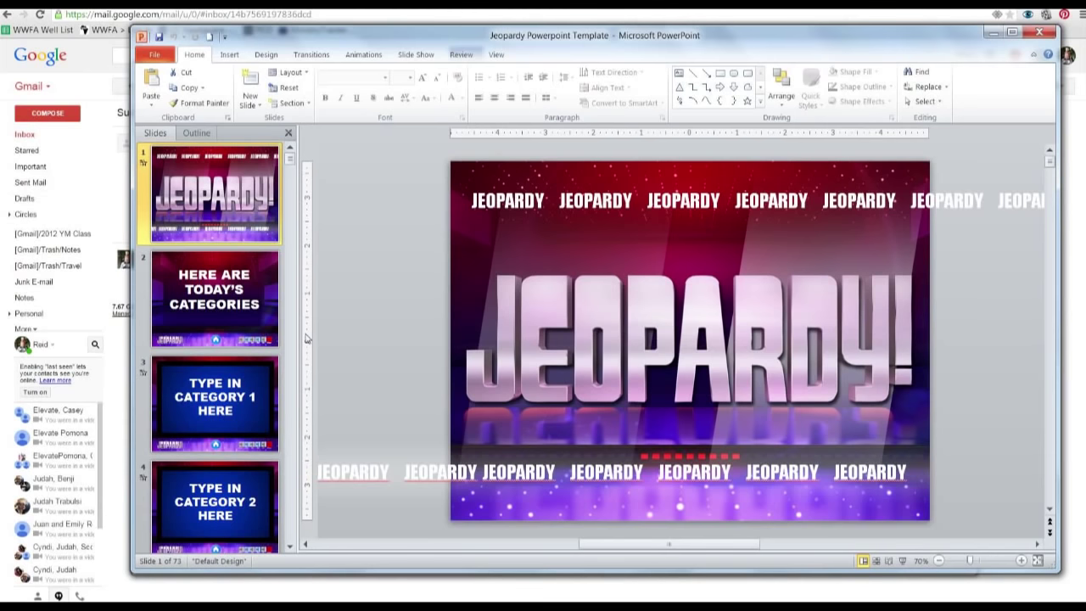
Maximize the editing window and open the Category 1 title slide
left_click(1012, 31)
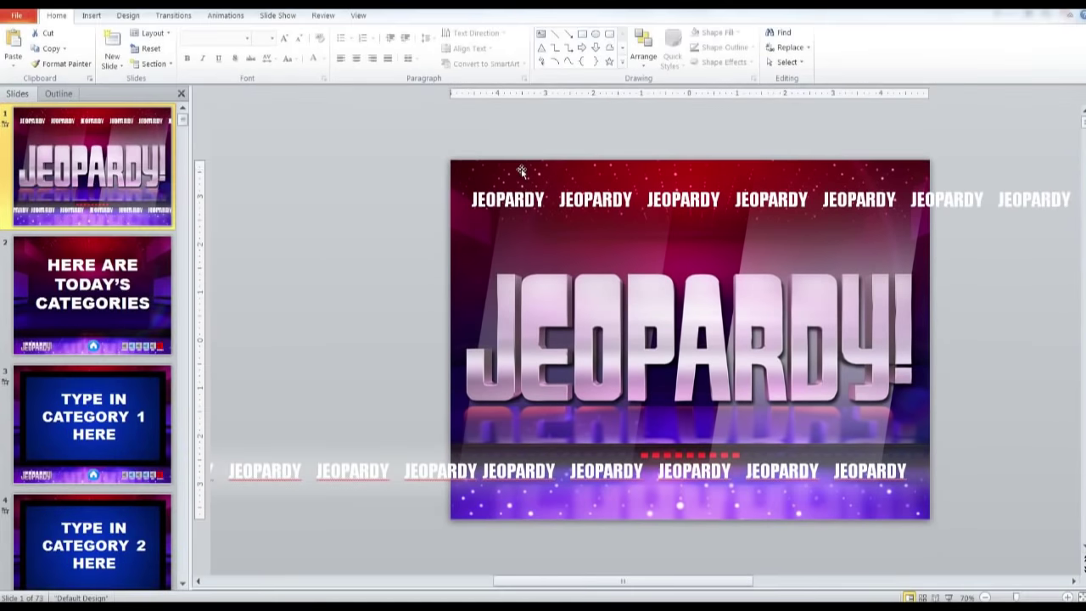
left_click(93, 270)
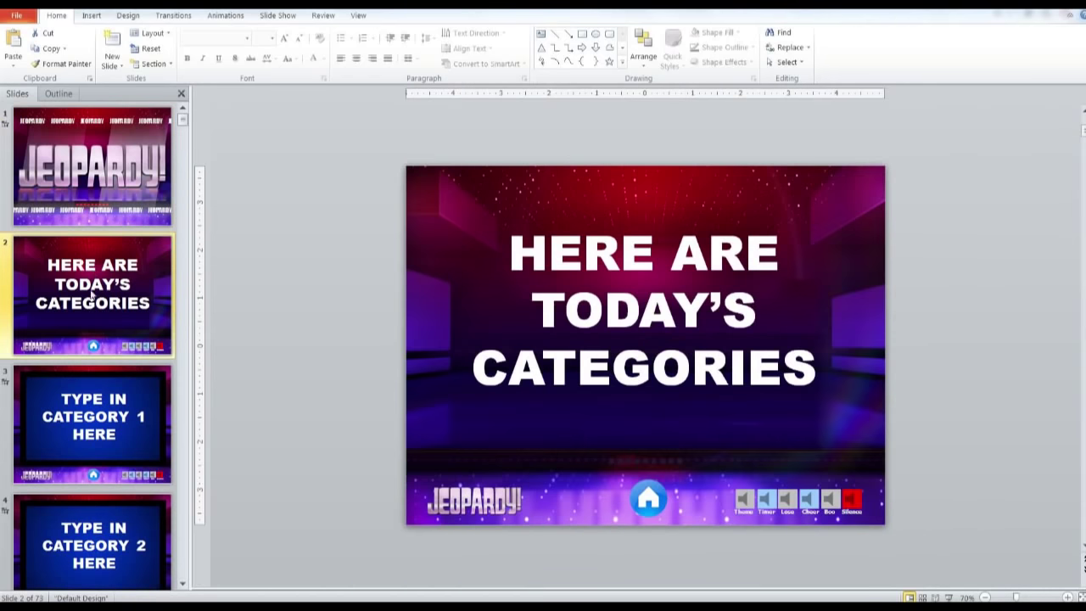
left_click(94, 416)
Replace the Category 1 slide title with 'U.S. States'
left_click(592, 321)
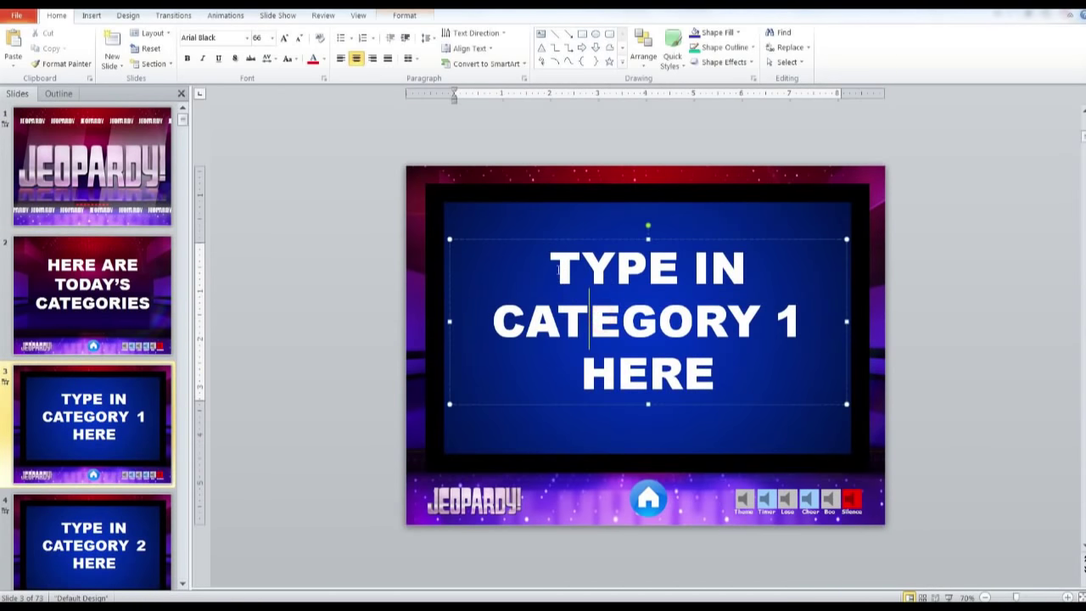
left_click_drag(557, 270, 725, 386)
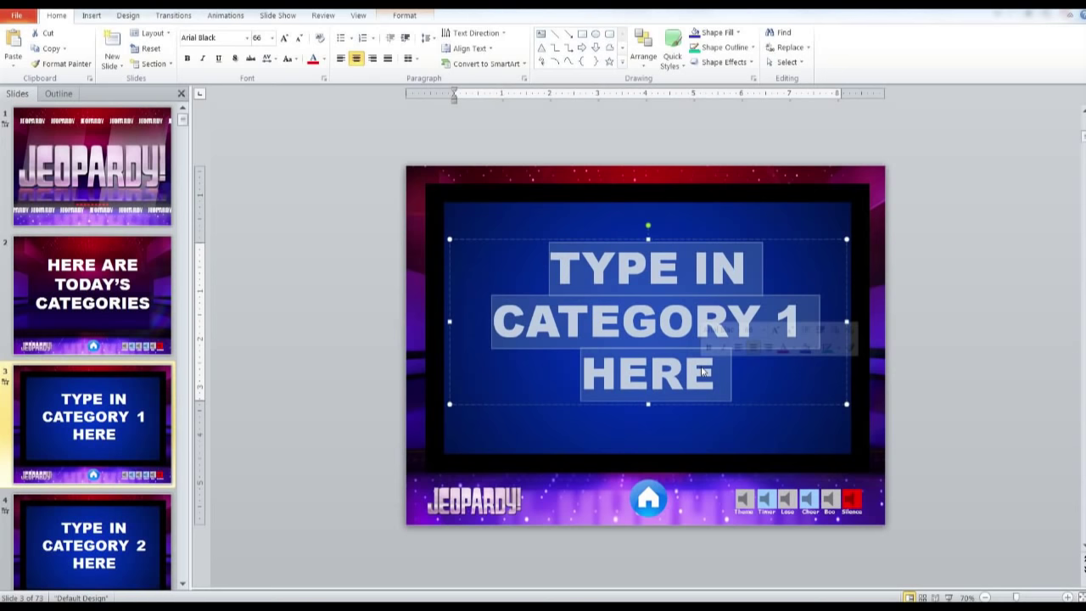
type("U")
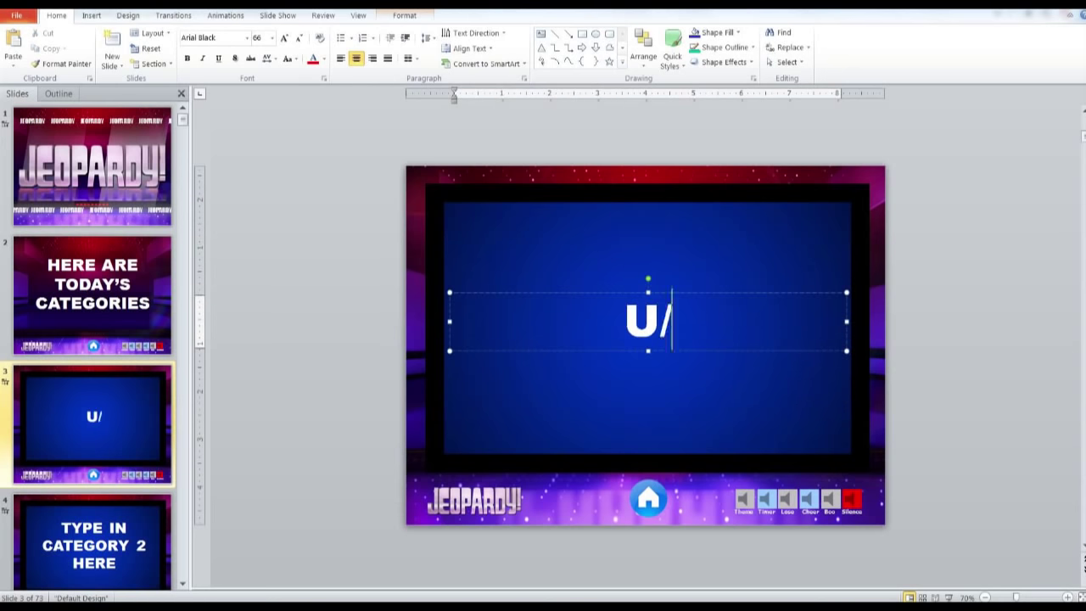
type(".S.")
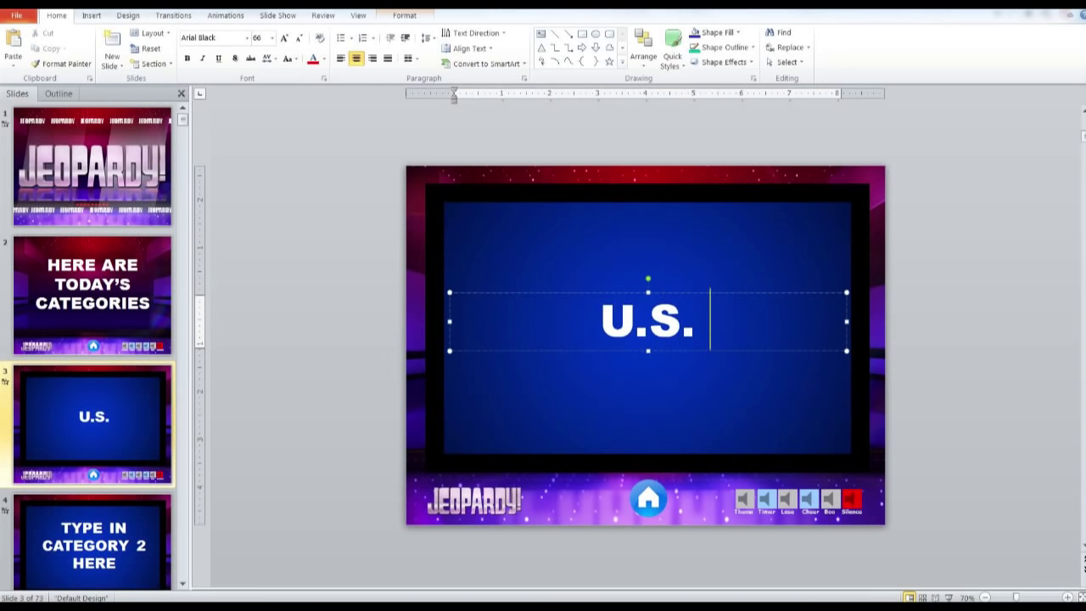
type(" State")
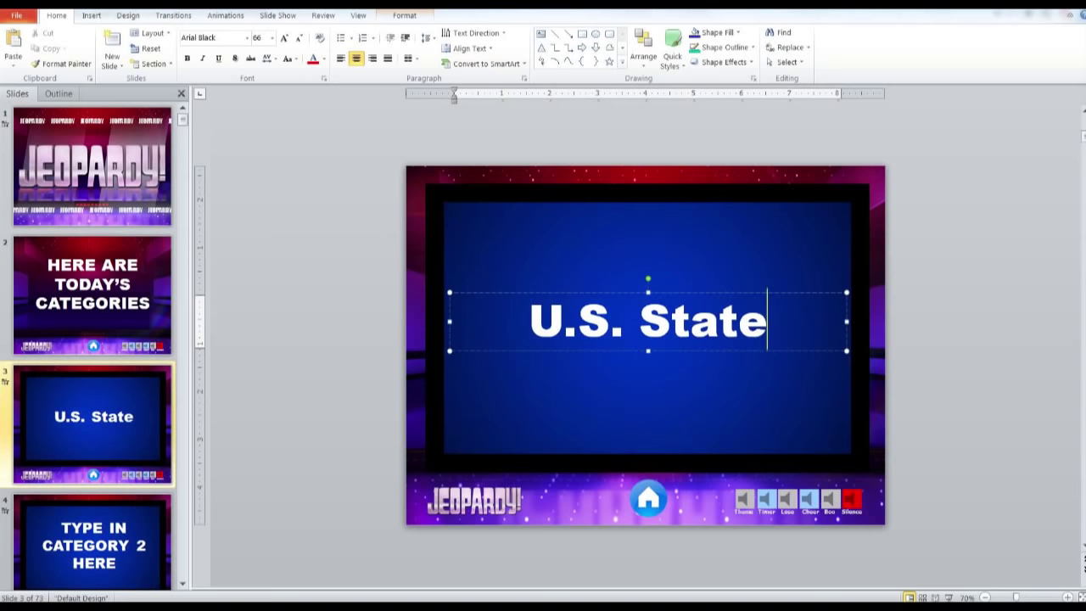
type("s")
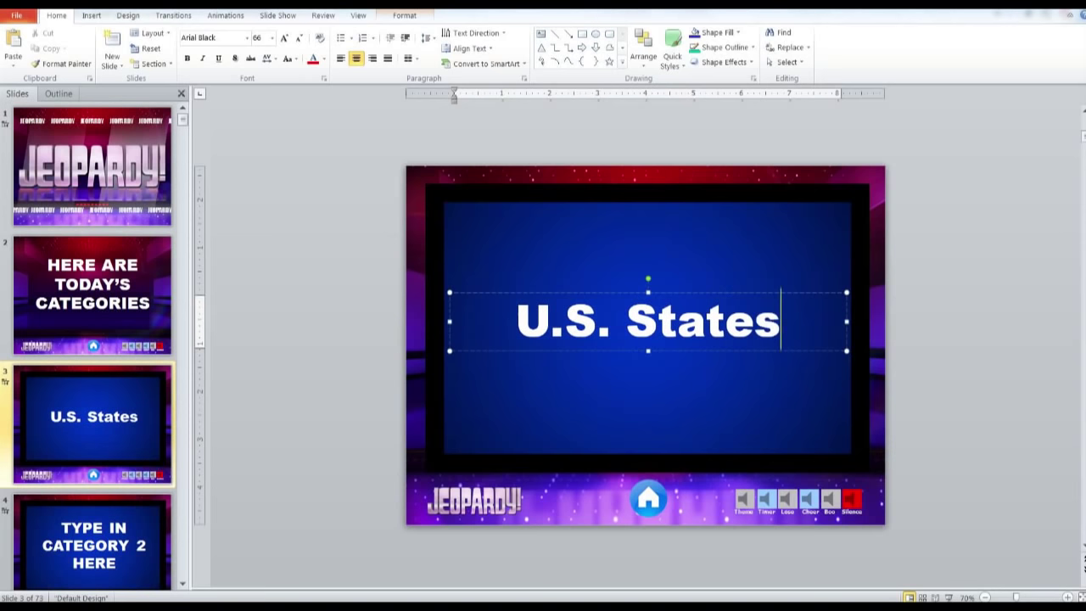
Change the game board's first category header to 'U.S. States'
left_click(94, 530)
scroll(90, 411, "down", 7)
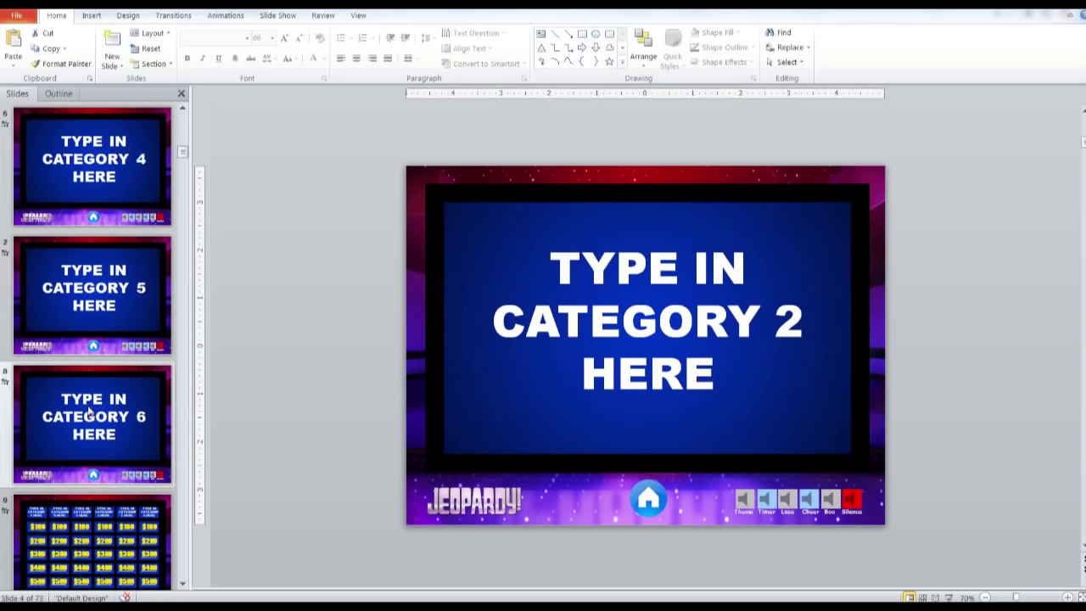
left_click(89, 322)
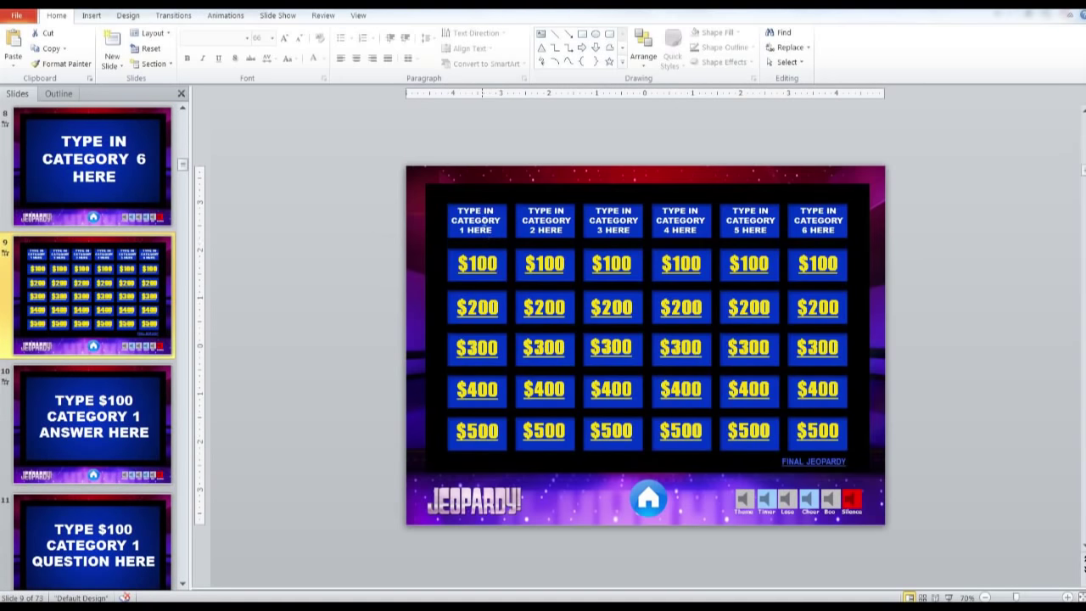
triple_click(485, 222)
key("BackSpace")
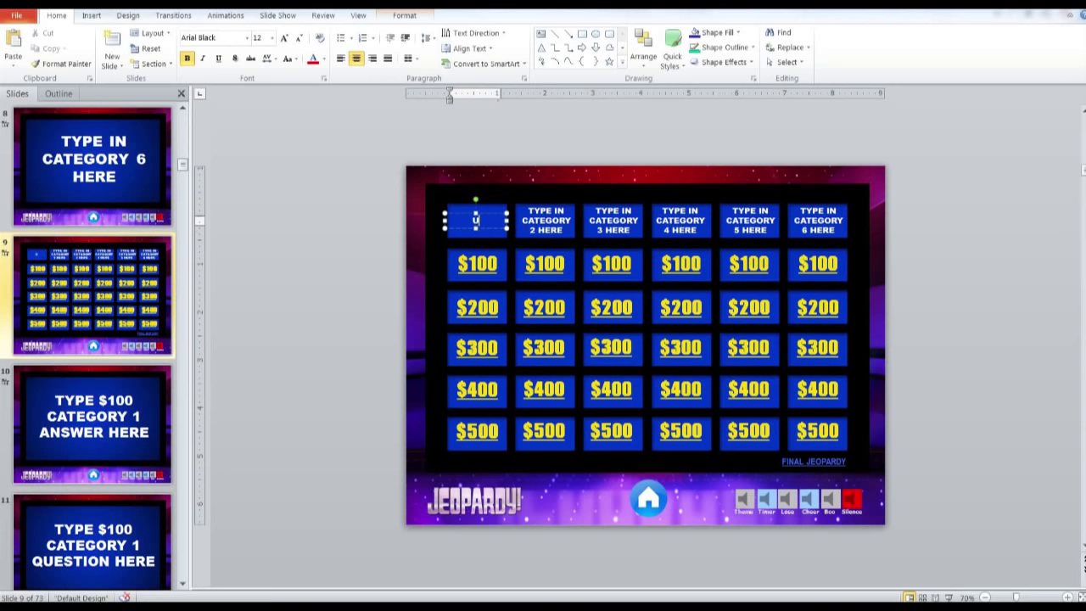
type("U.S. States")
left_click(450, 243)
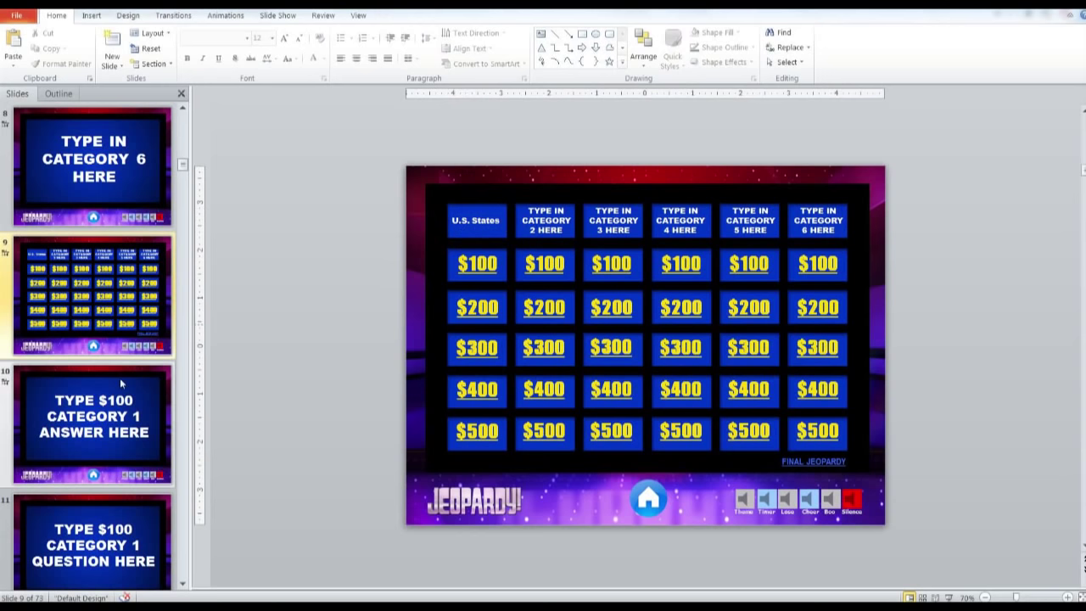
Write the $100 clue 'This state has a quail as its state bird'
left_click(110, 422)
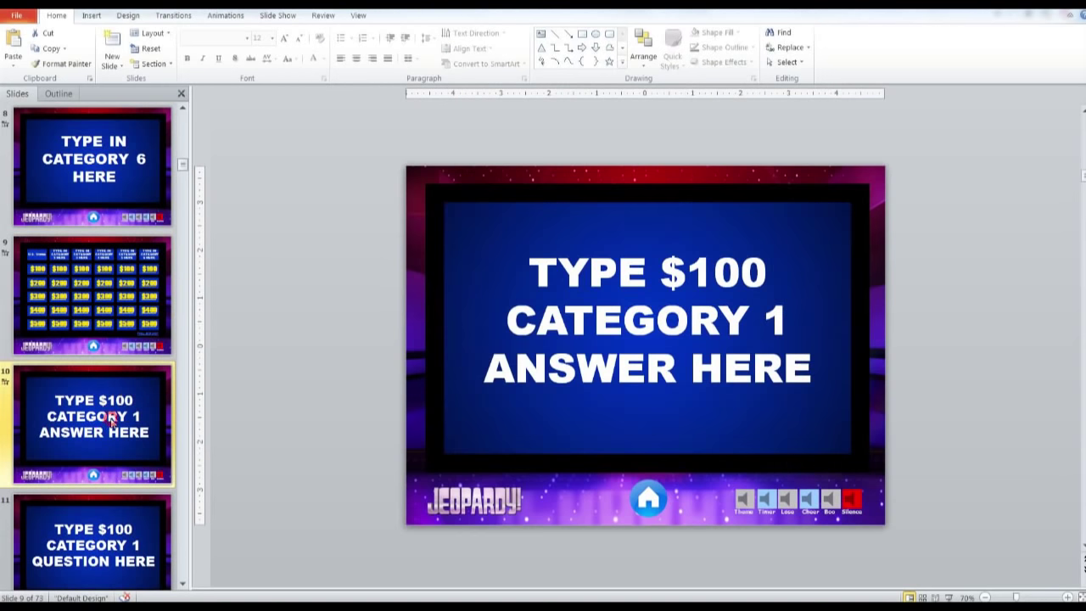
left_click(578, 320)
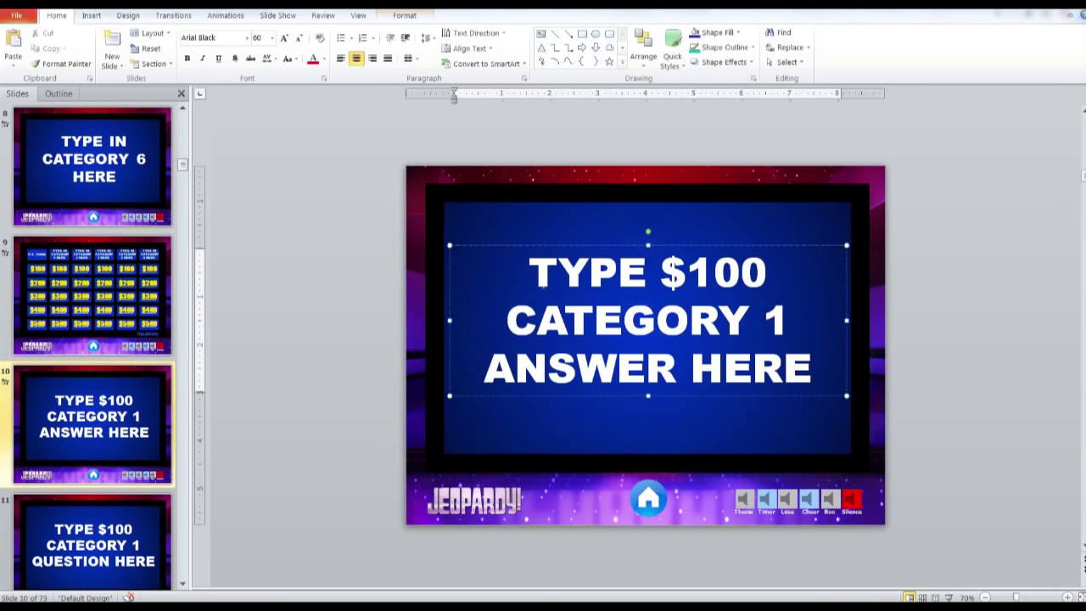
left_click_drag(536, 273, 808, 363)
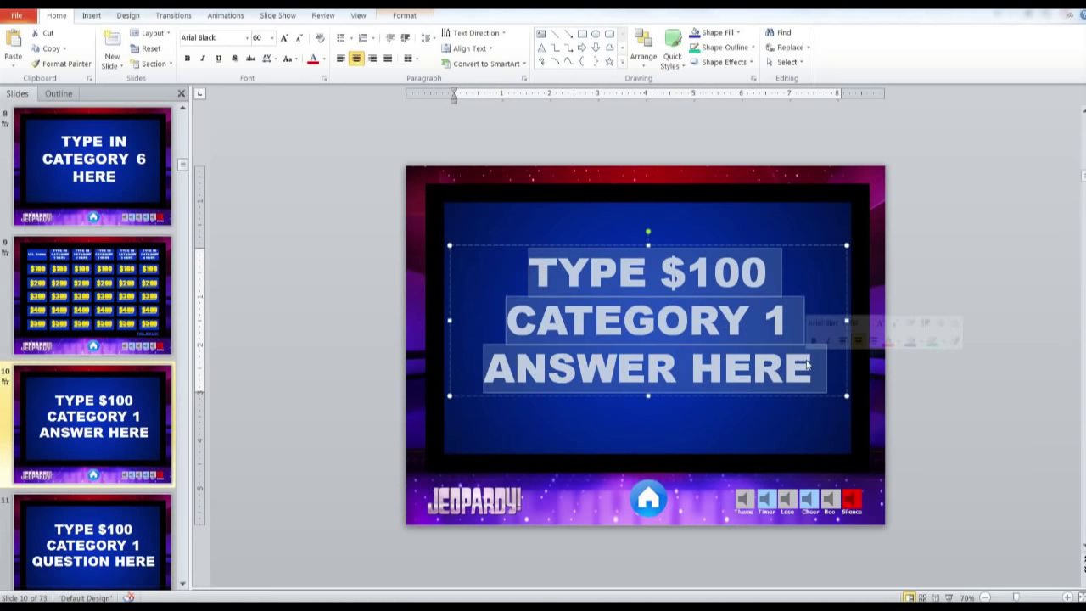
type("This st")
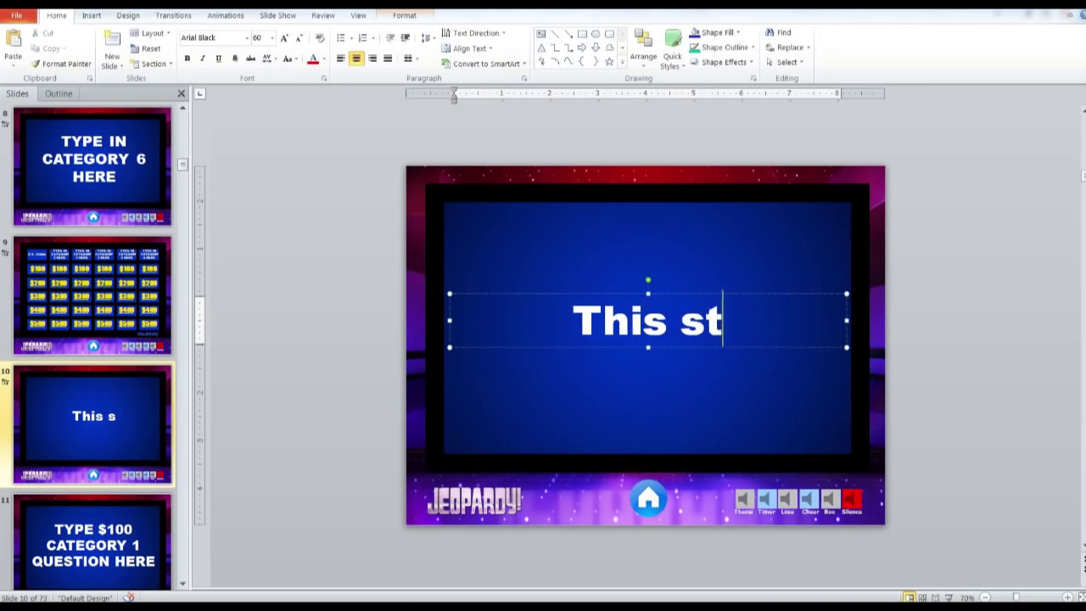
type("ate has")
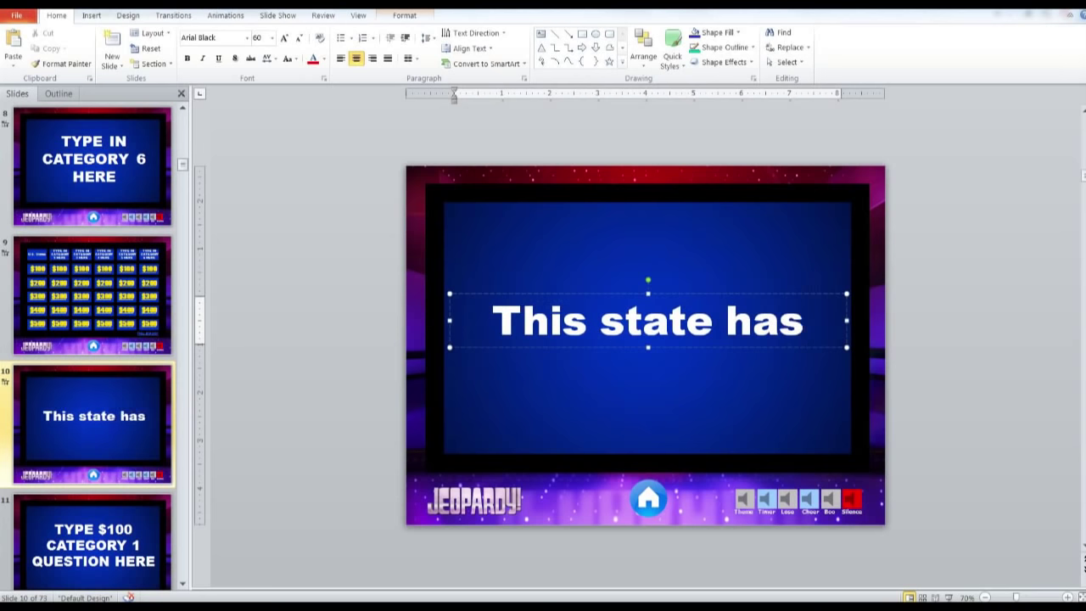
type(" a ")
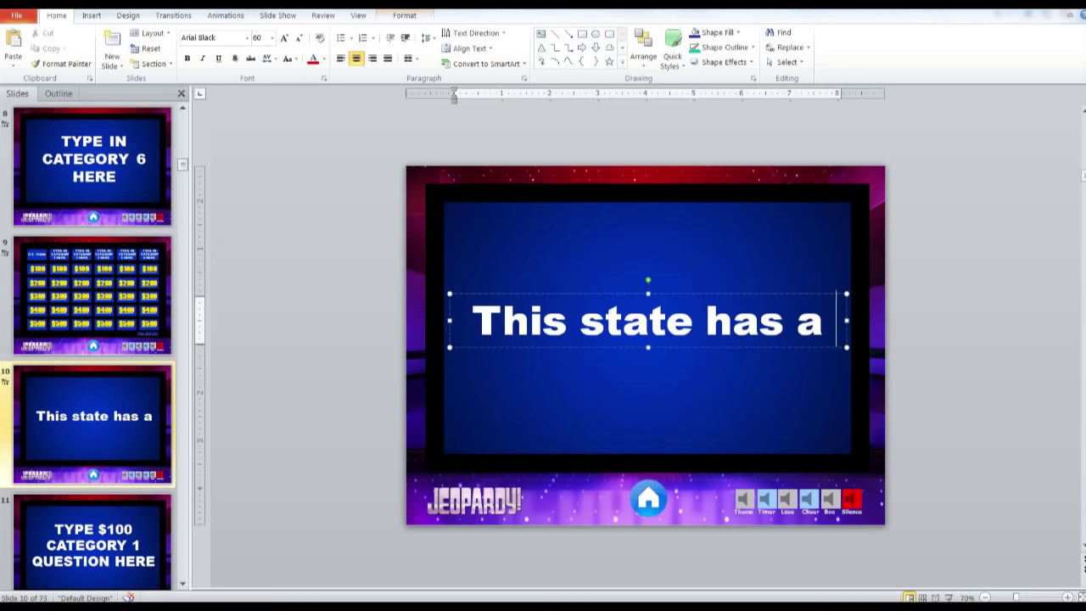
type("quail as i")
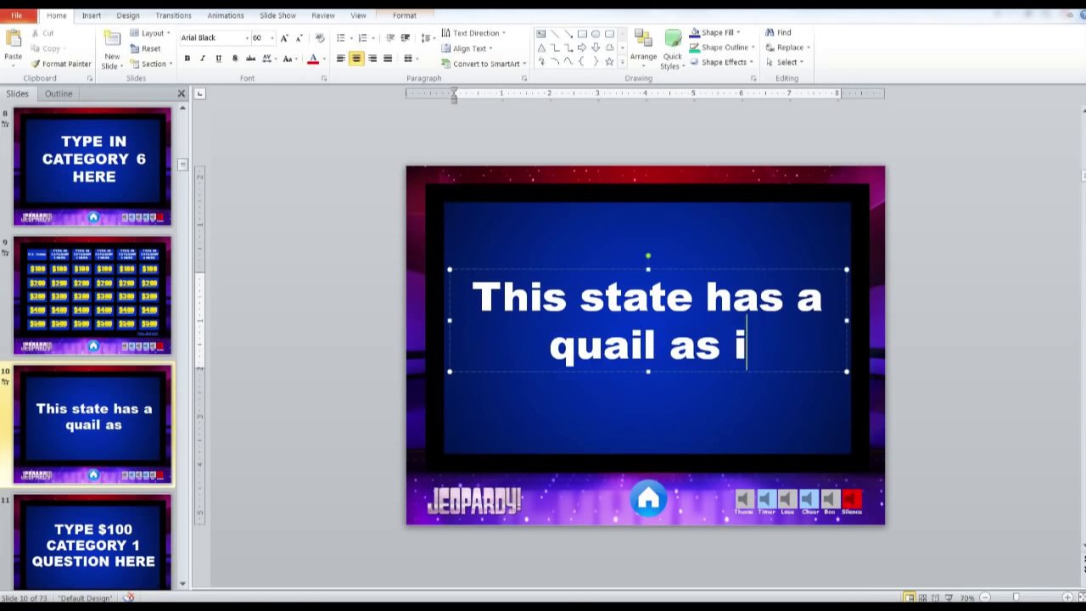
type("t's")
key("BackSpace")
key("BackSpace")
type("s ")
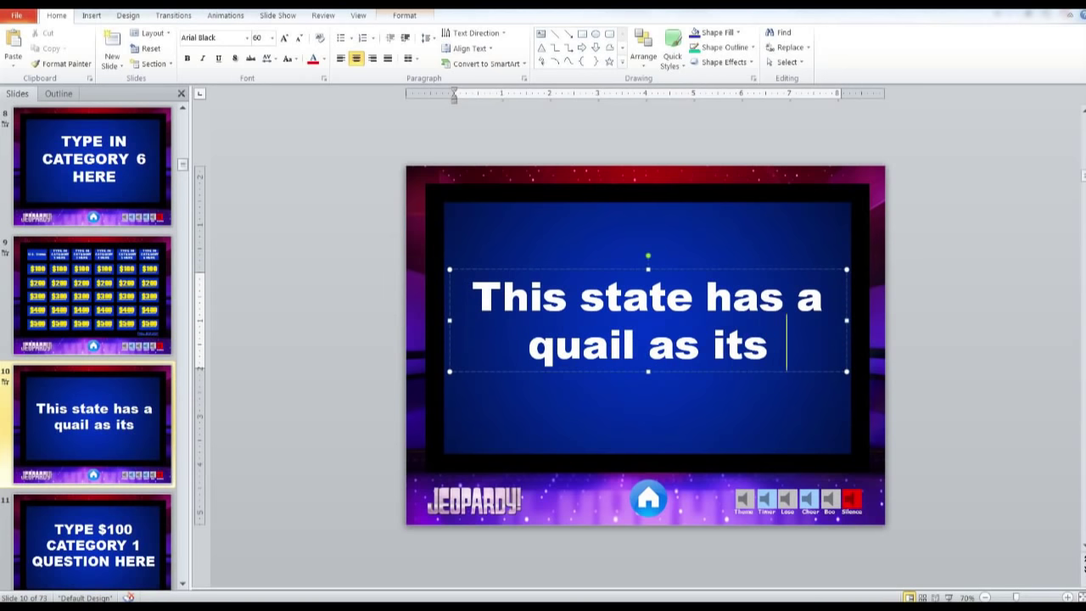
type("state biu")
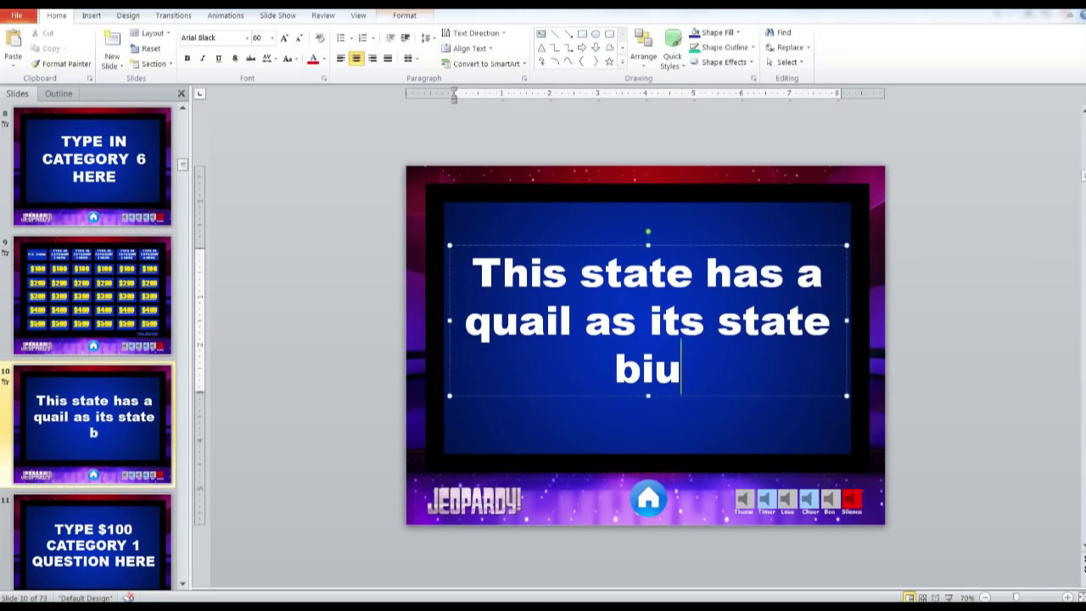
type("r")
key("BackSpace")
key("BackSpace")
type("rd")
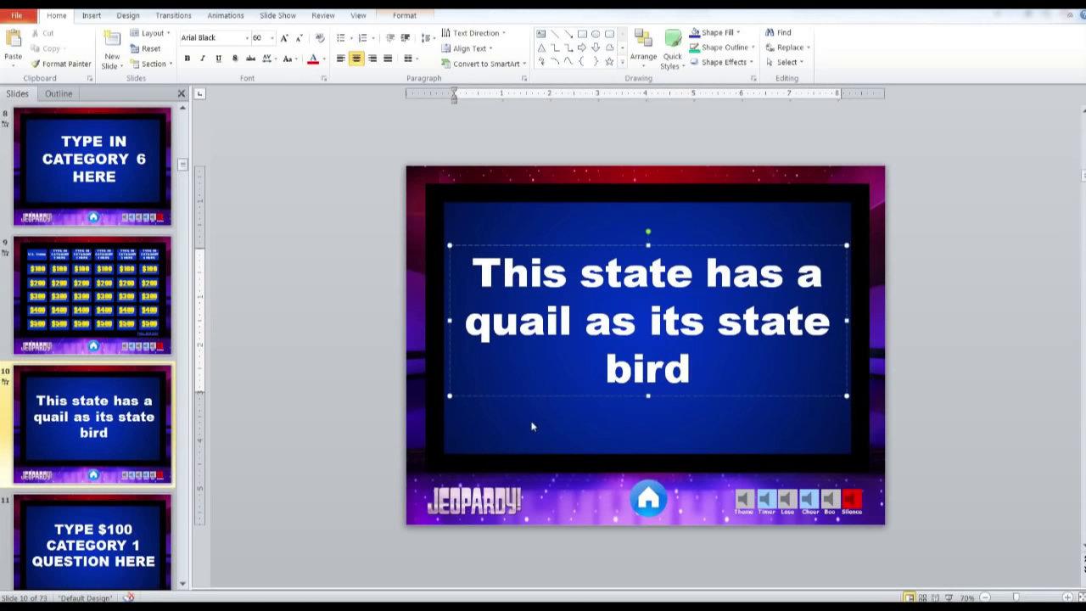
Set the $100 answer slide text to 'What is California?'
left_click(113, 531)
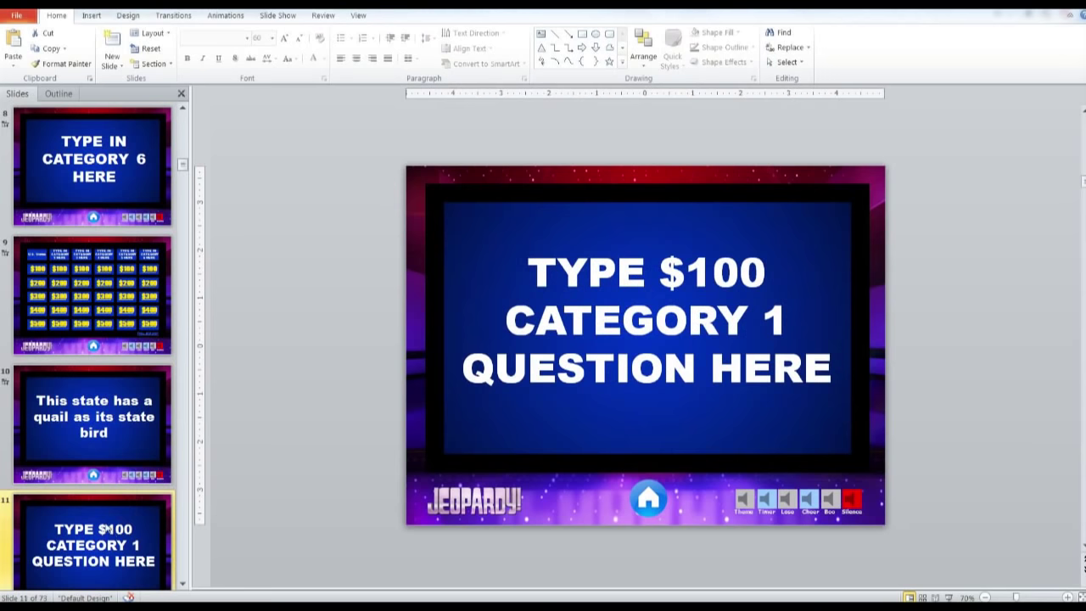
left_click(564, 318)
triple_click(569, 330)
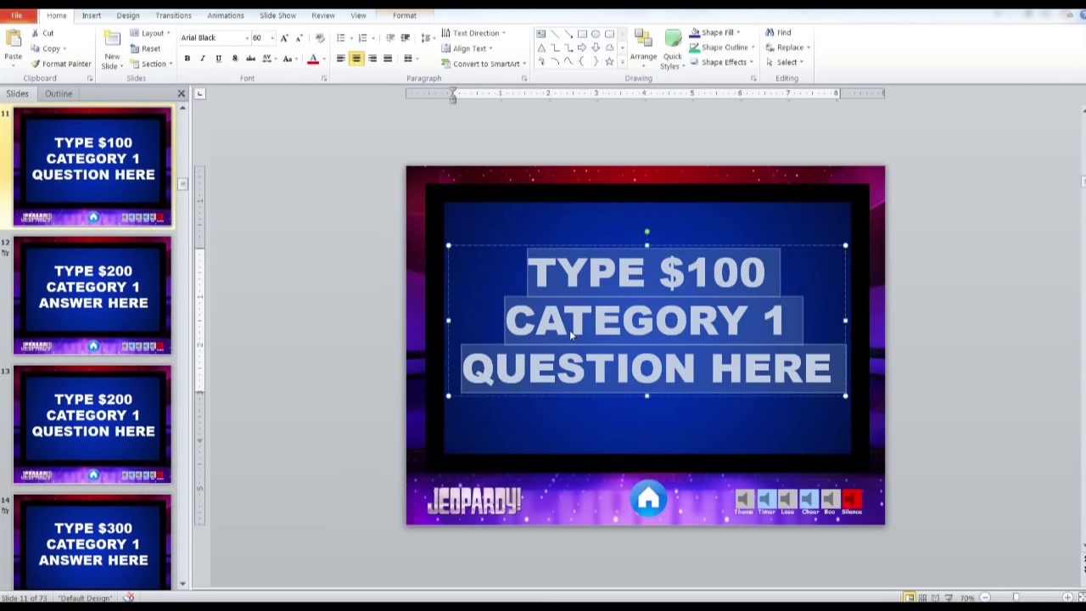
type("What is ")
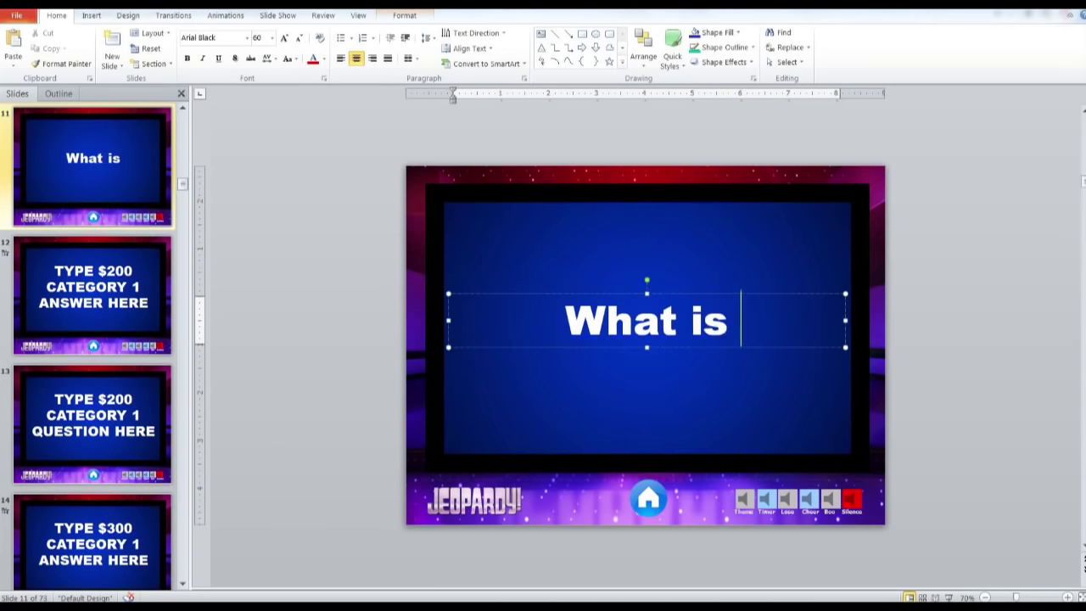
type("Californ")
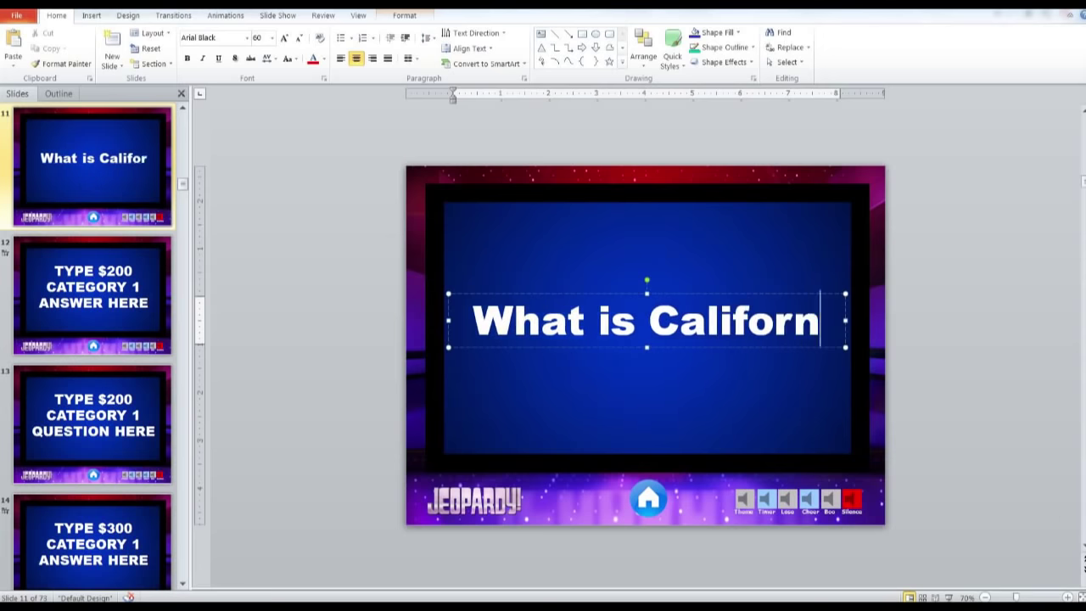
type("ia?")
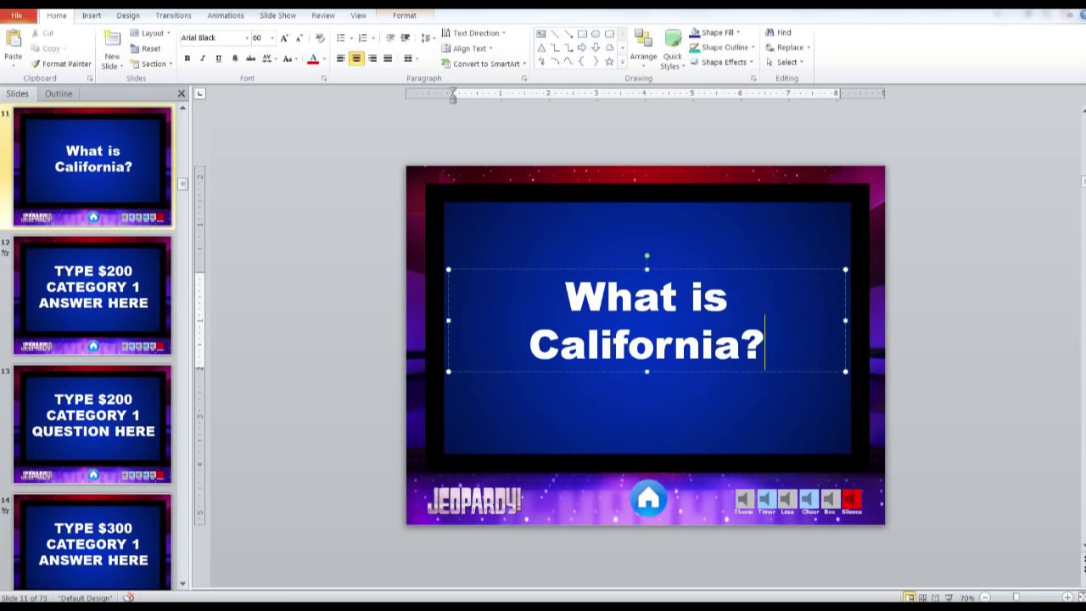
left_click(92, 196)
left_click(92, 255)
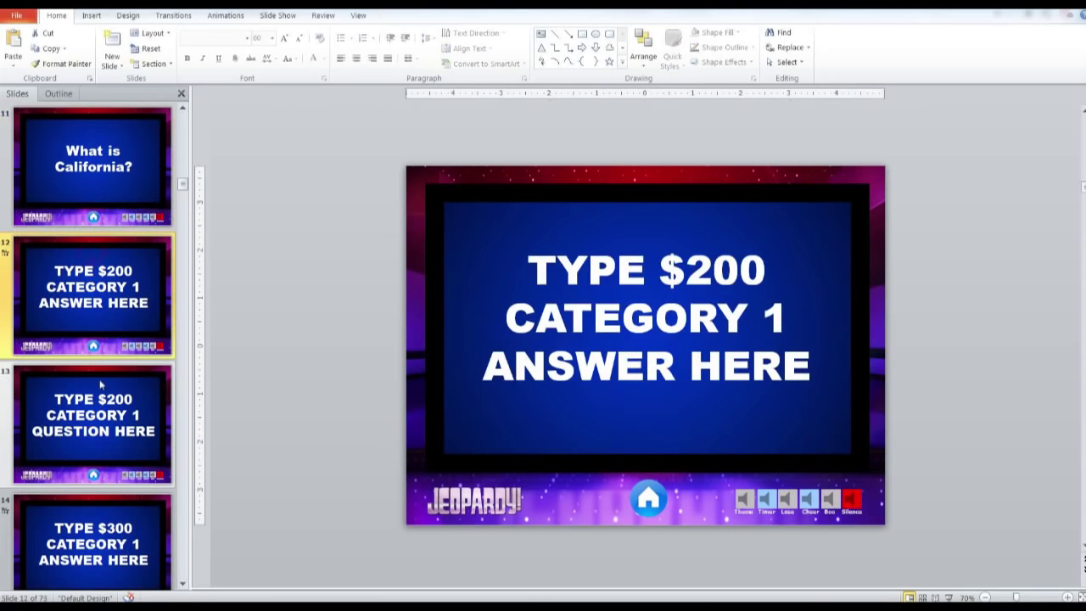
left_click(100, 390)
In the slide show, play the U.S. States $100 clue, reveal 'What is California?', and return home
left_click(110, 274)
scroll(110, 274, "up", 3)
scroll(110, 274, "up", 2)
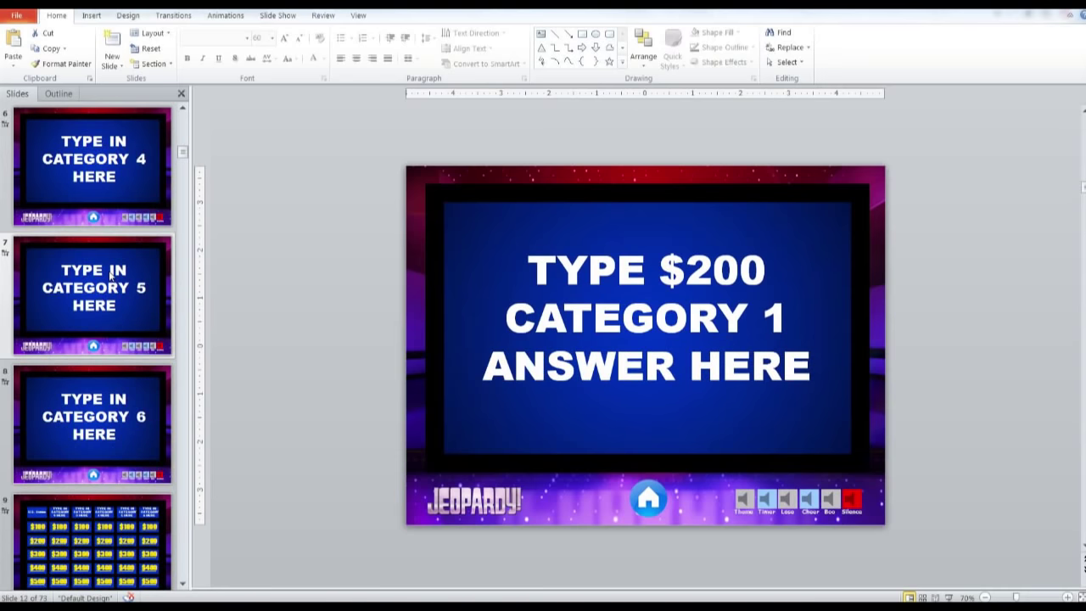
scroll(110, 274, "down", 1)
scroll(111, 274, "up", 2)
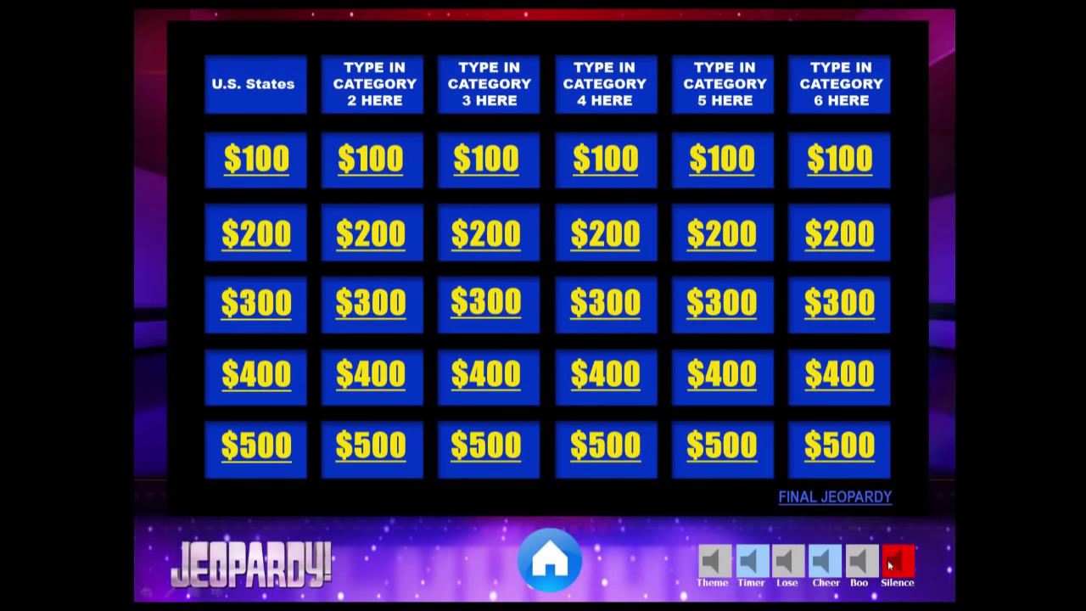
left_click(248, 175)
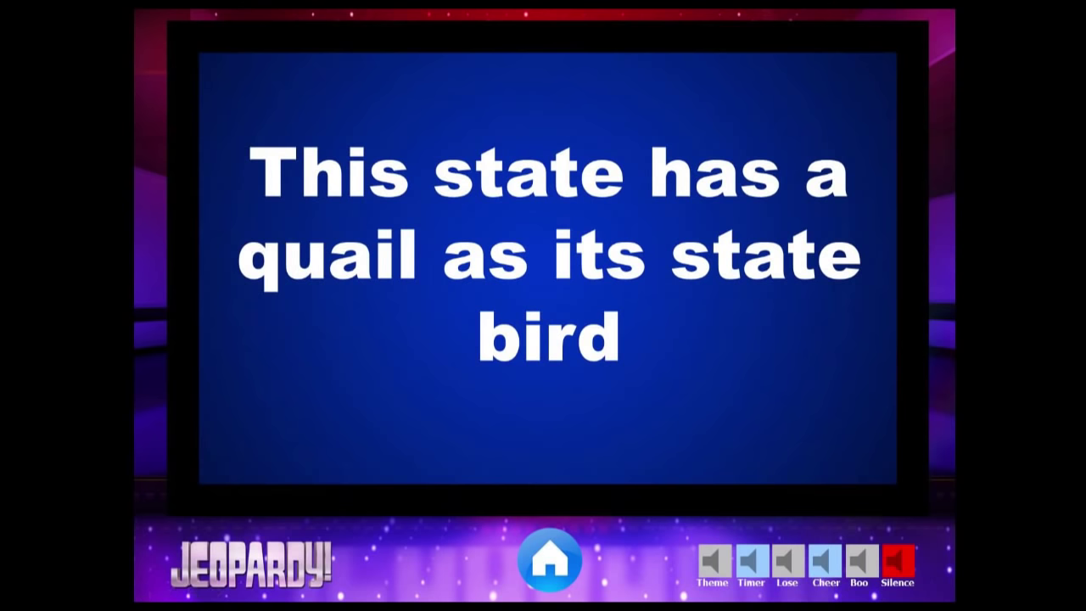
key("space")
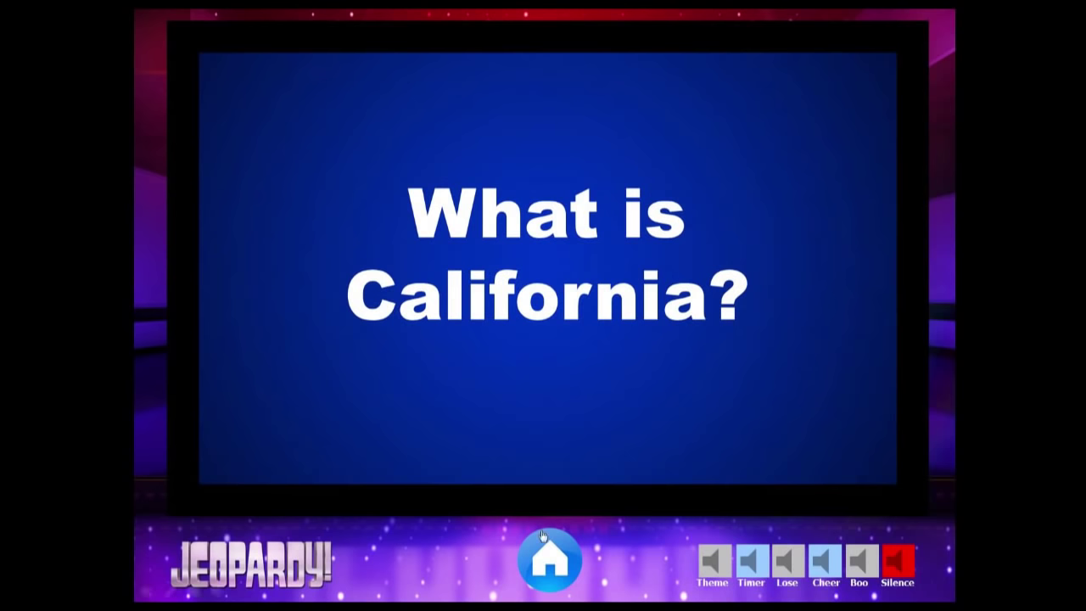
left_click(553, 553)
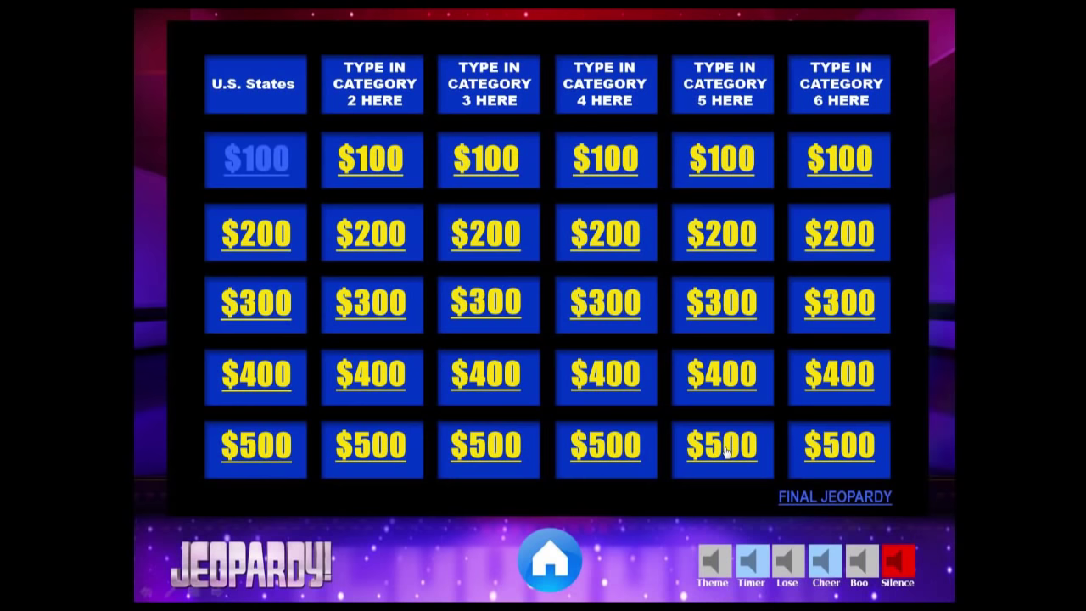
End the slide show and check that the Category 5 $500 tile links to slide 58
right_click(977, 217)
left_click(1005, 381)
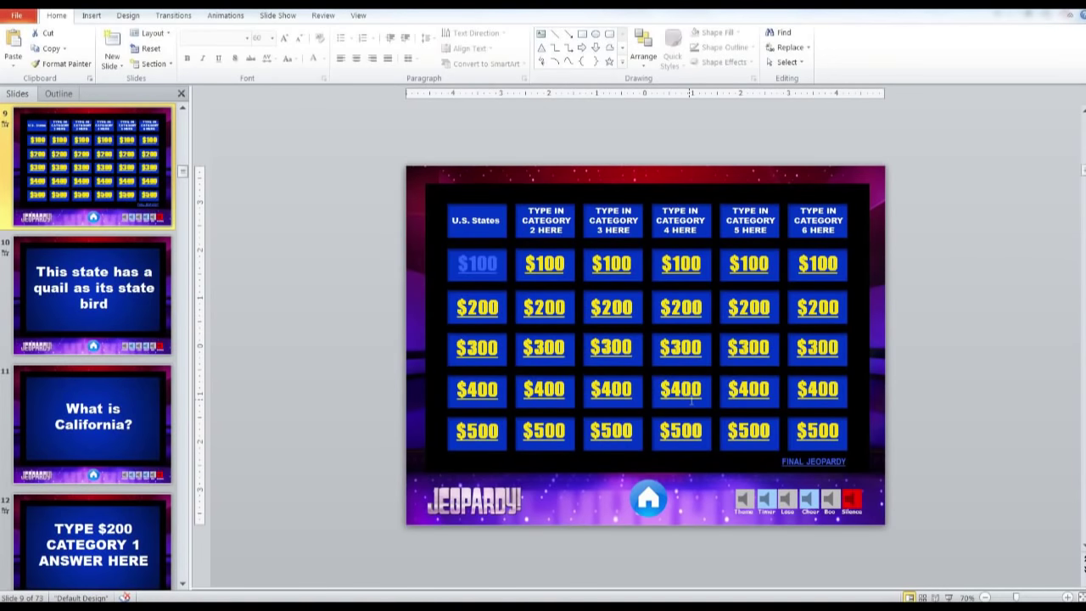
left_click(749, 431)
right_click(750, 433)
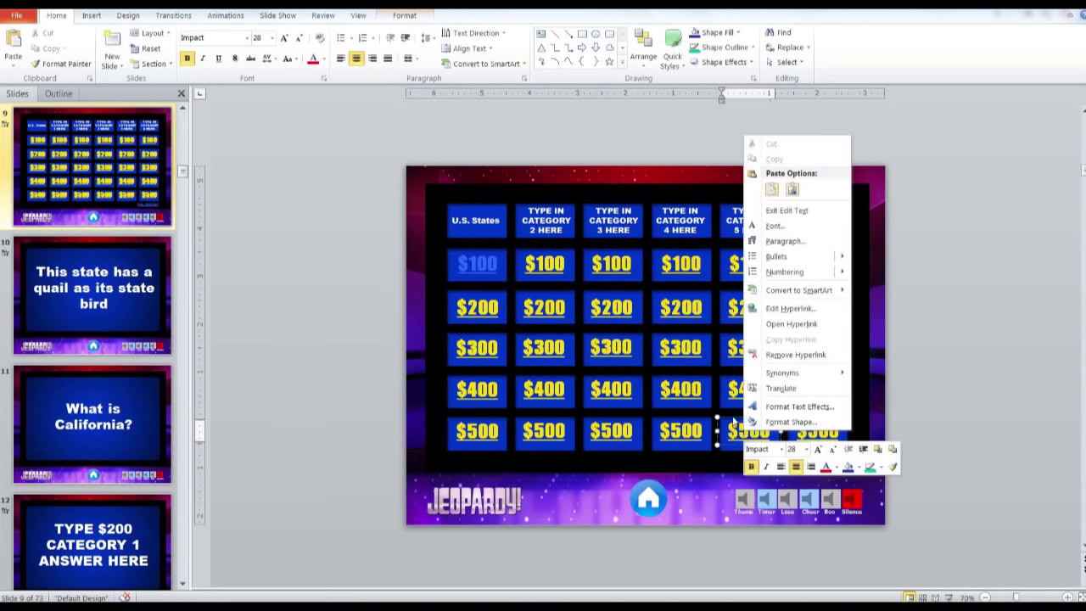
left_click(789, 305)
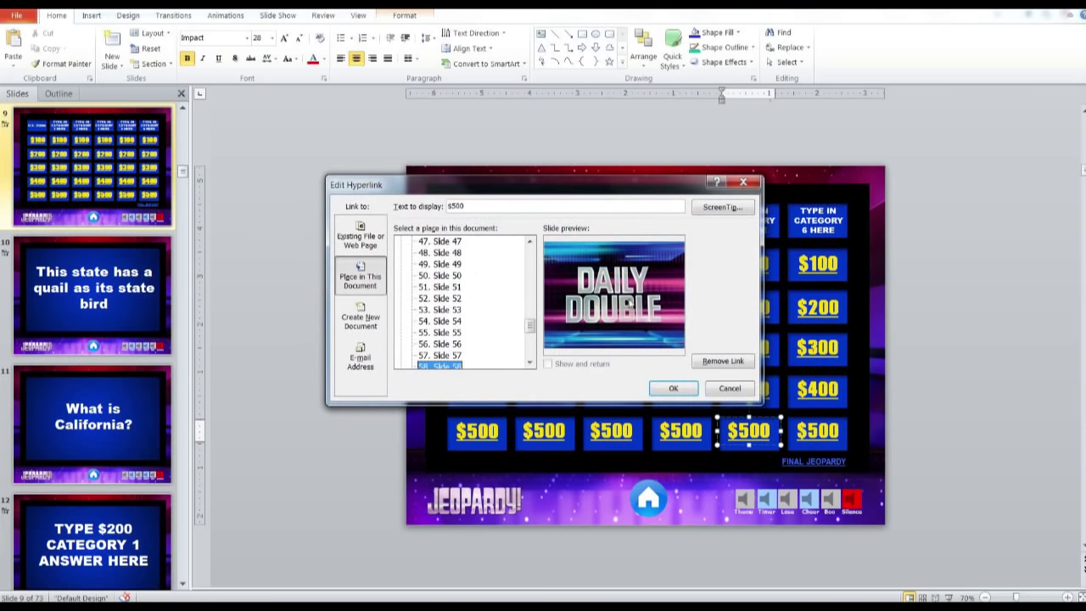
left_click(530, 362)
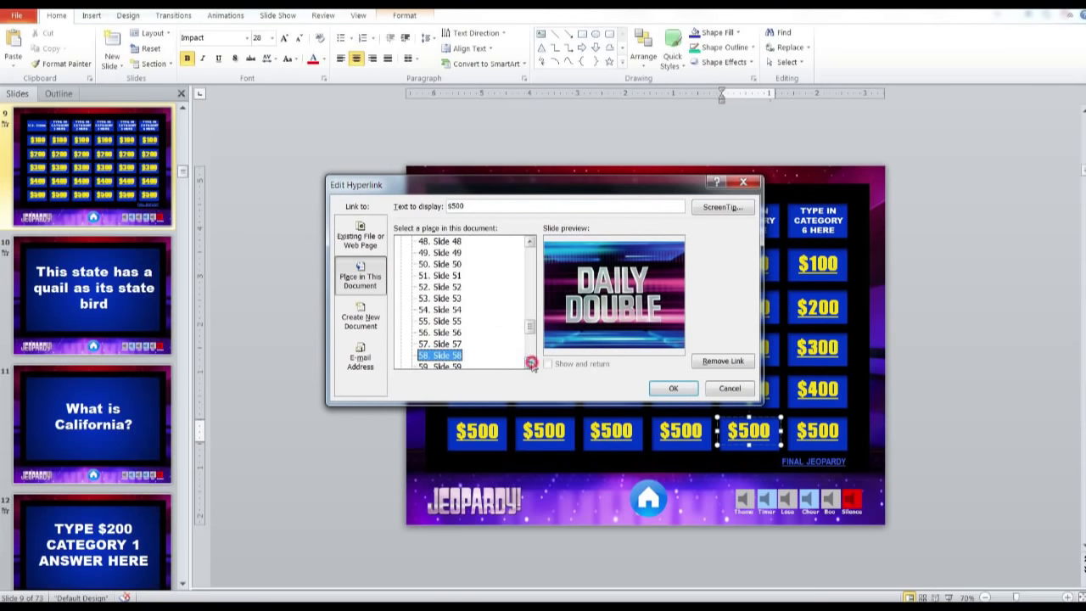
left_click(530, 362)
left_click(530, 362)
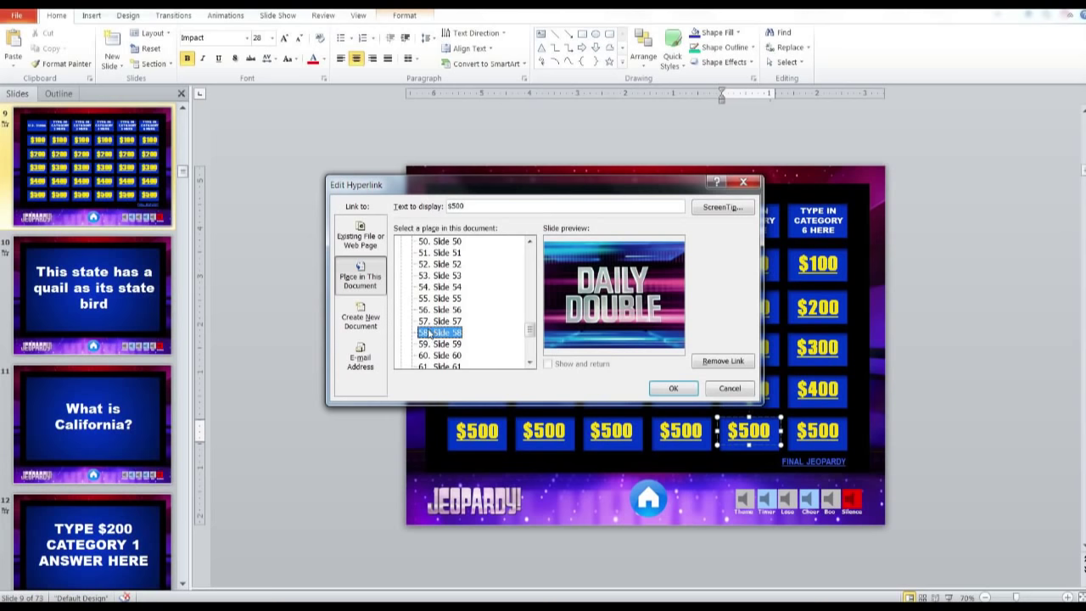
Close the hyperlink dialog unchanged and display the Daily Double slide, slide 60, in the editor
left_click(728, 387)
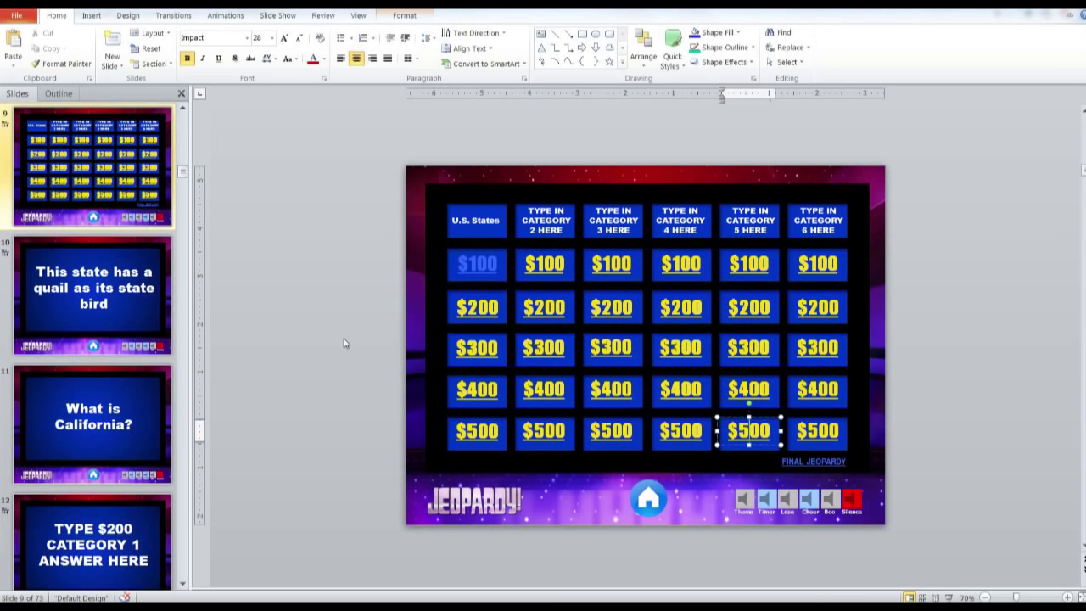
scroll(117, 381, "down", 20)
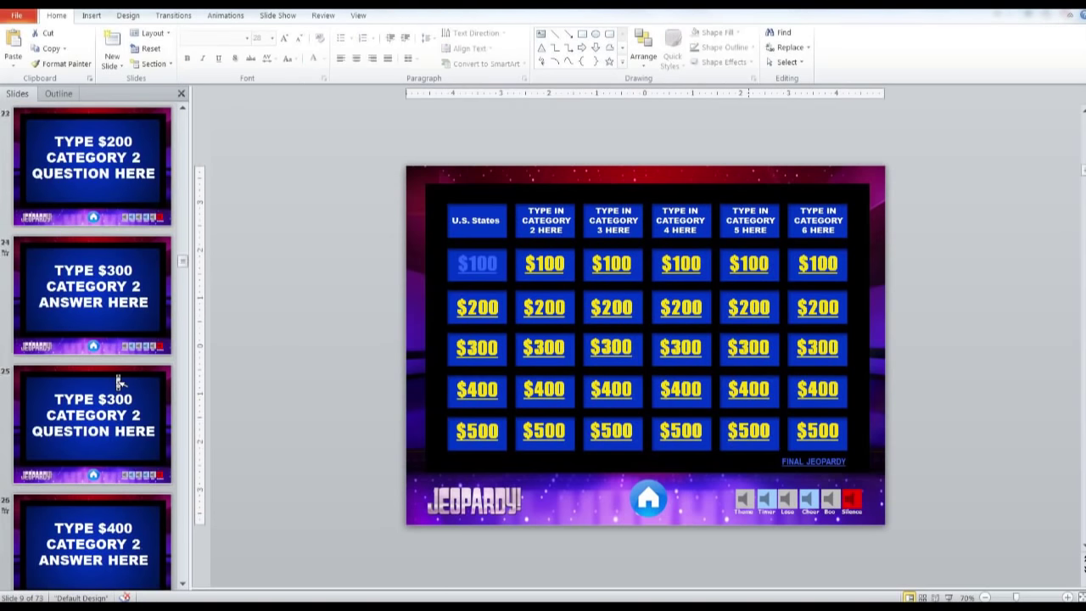
scroll(119, 381, "down", 5)
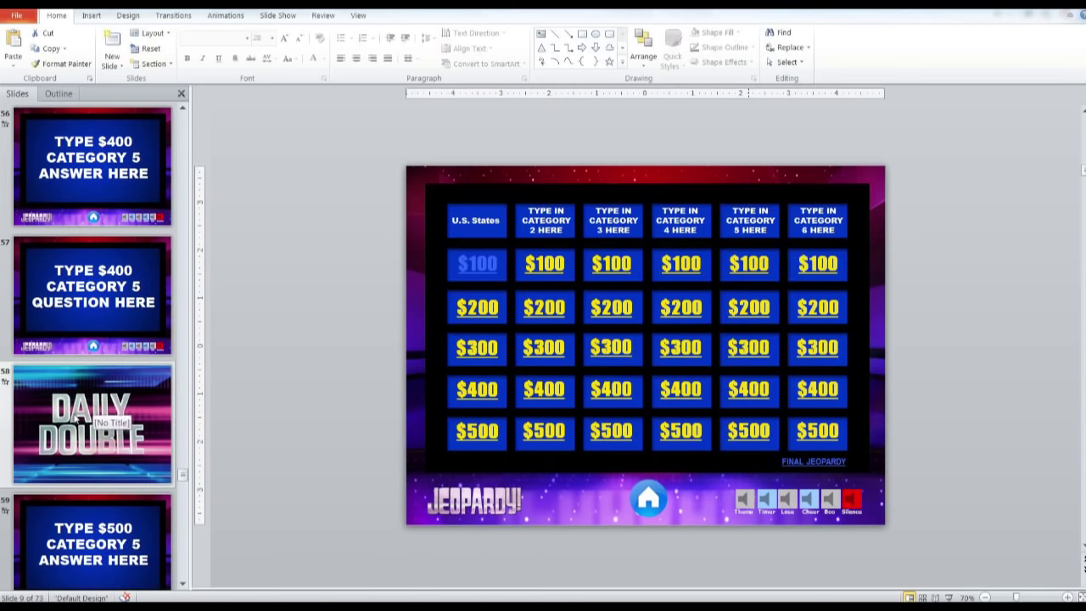
scroll(74, 416, "down", 1)
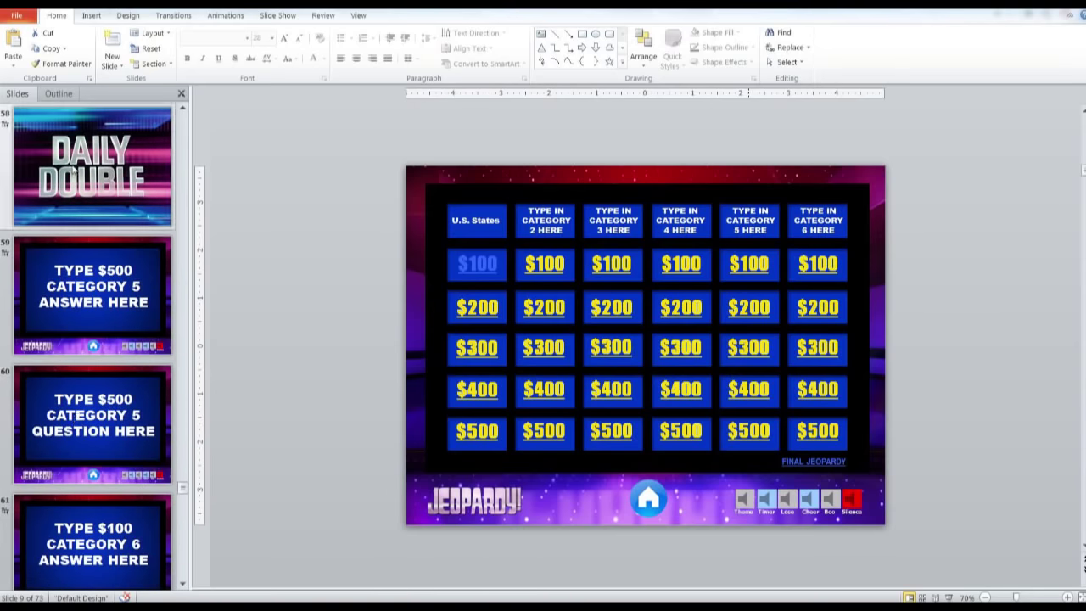
left_click(77, 168)
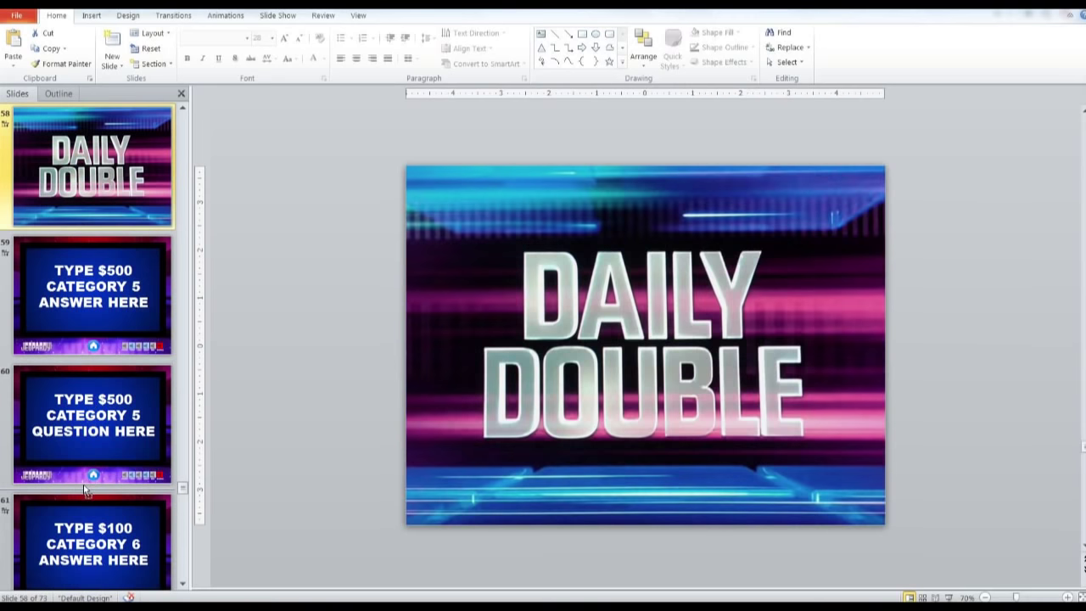
left_click_drag(84, 489, 84, 489)
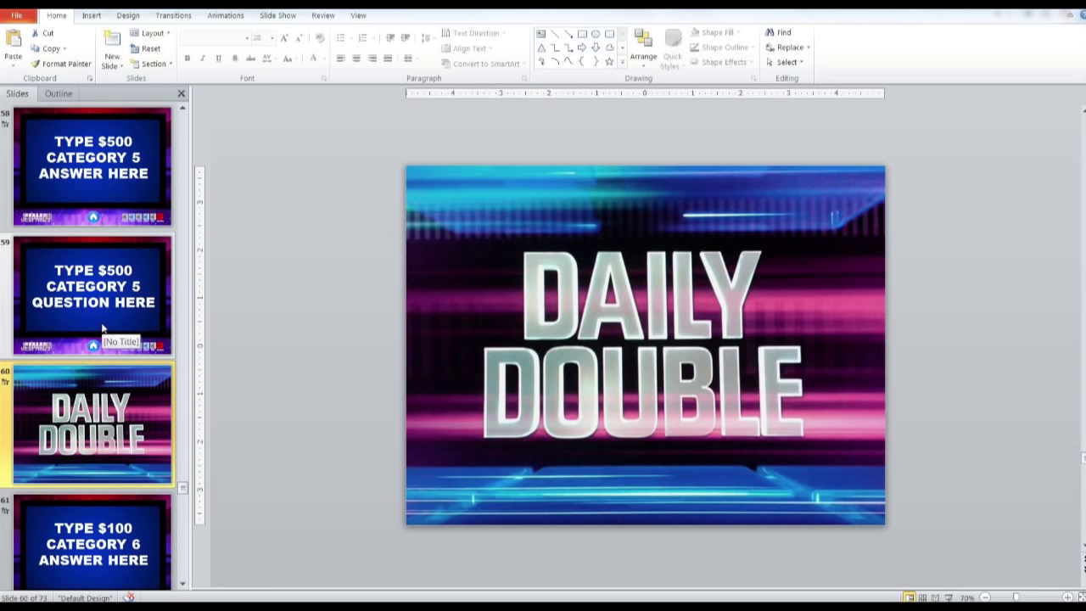
scroll(88, 509, "down", 1)
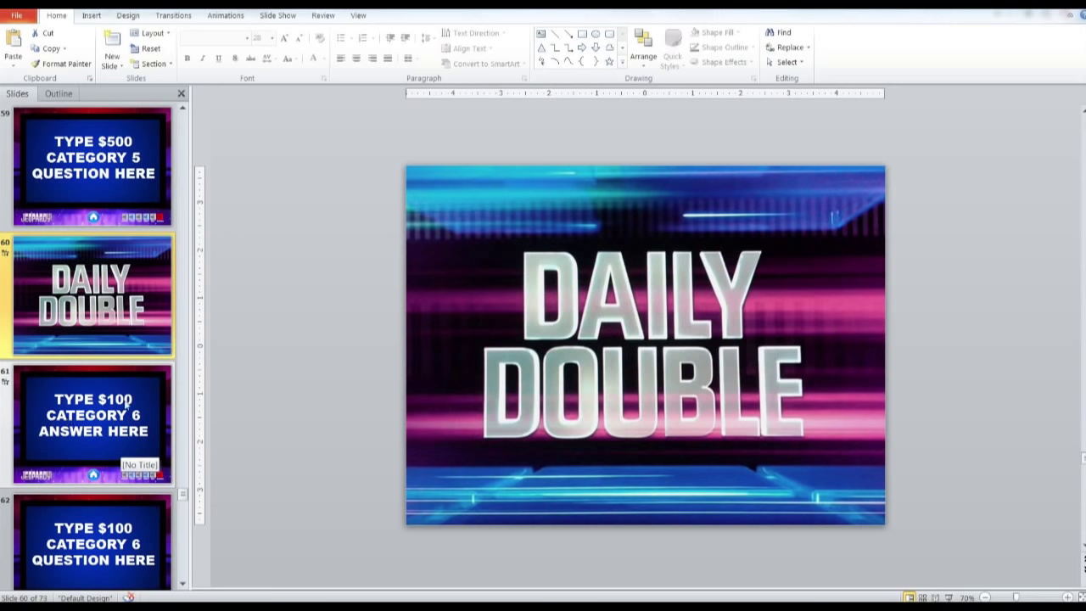
scroll(195, 329, "up", 20)
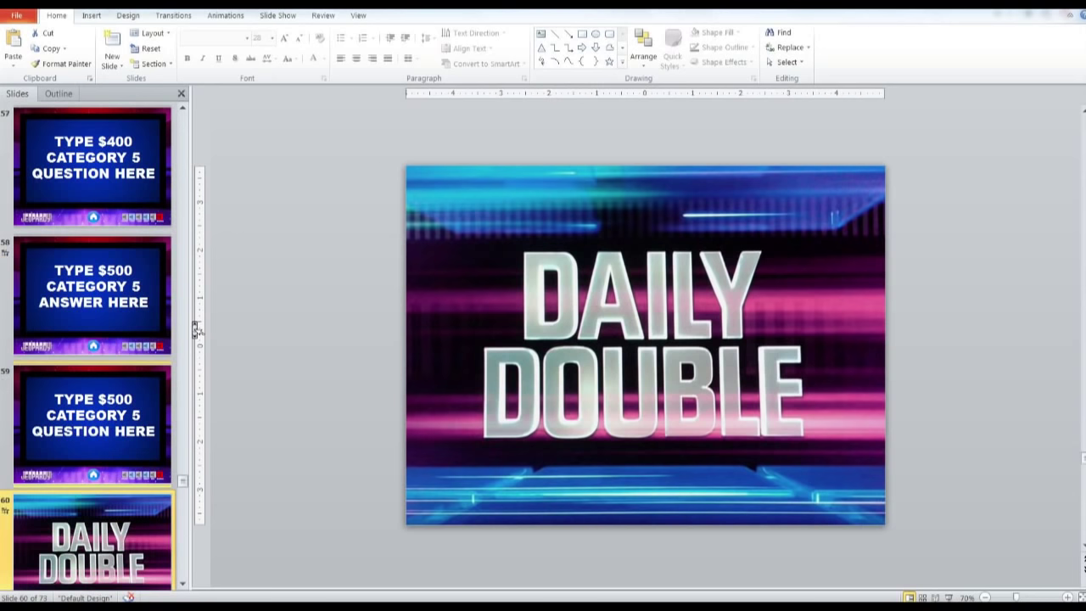
scroll(196, 329, "up", 20)
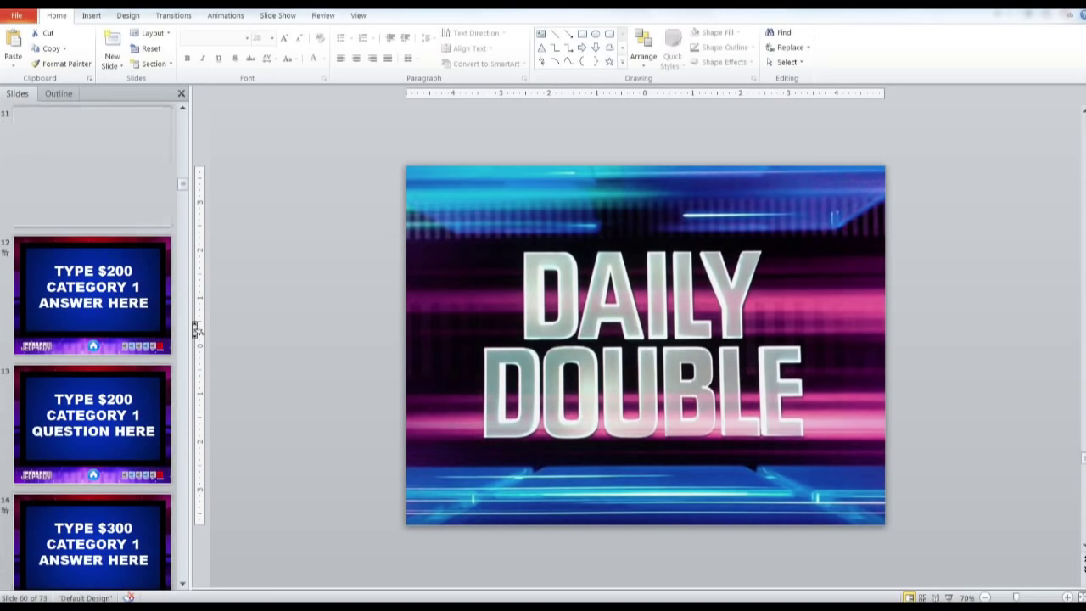
scroll(196, 329, "down", 1)
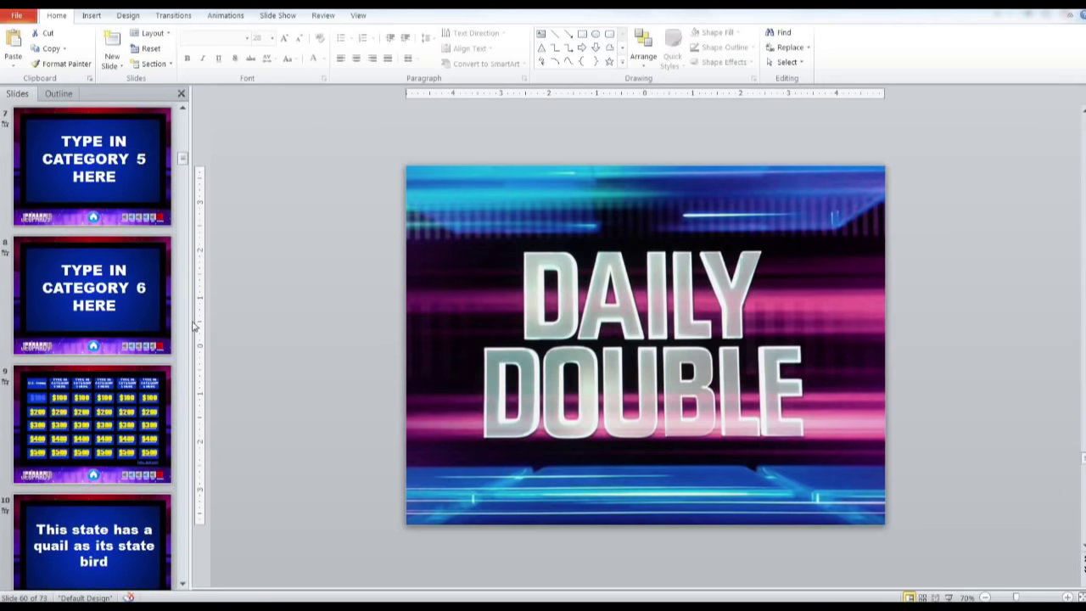
On the game board, re-point the Category 6 $100 tile's hyperlink to the Daily Double slide 60
left_click(124, 409)
left_click(740, 422)
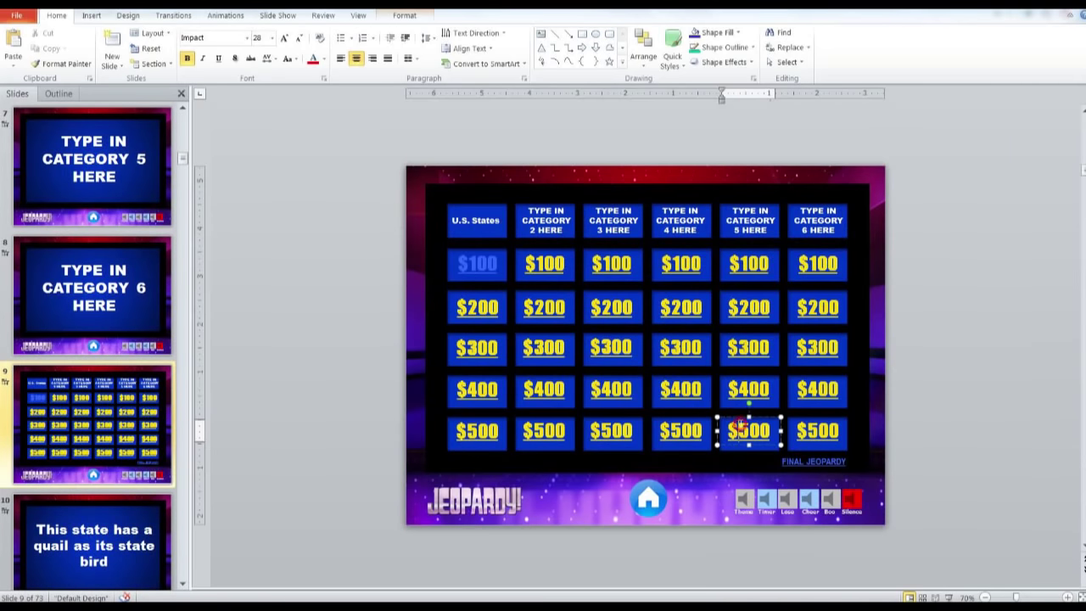
left_click(812, 265)
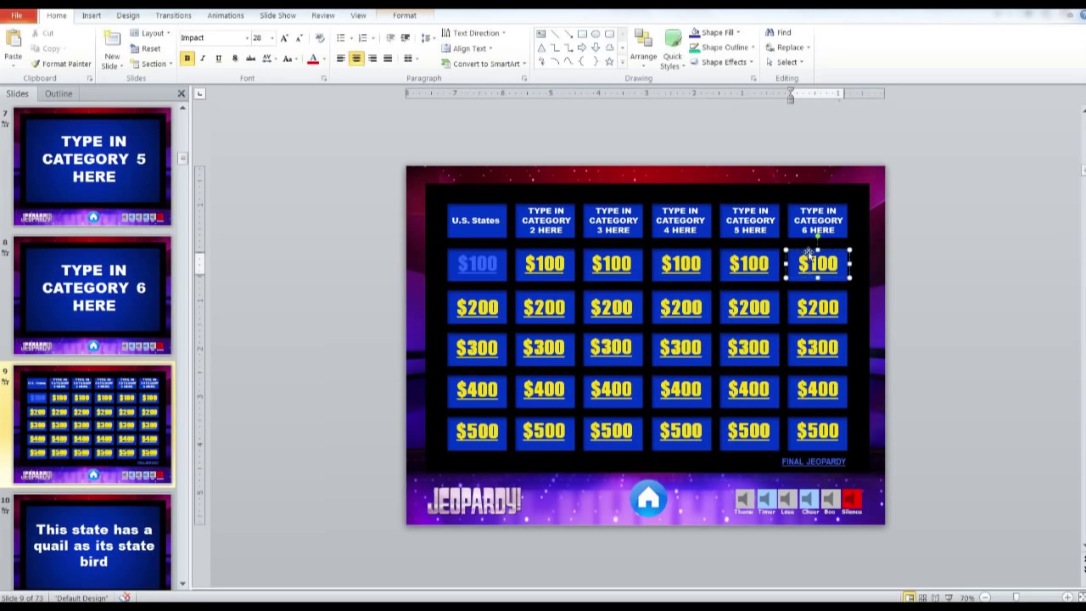
right_click(802, 246)
right_click(814, 268)
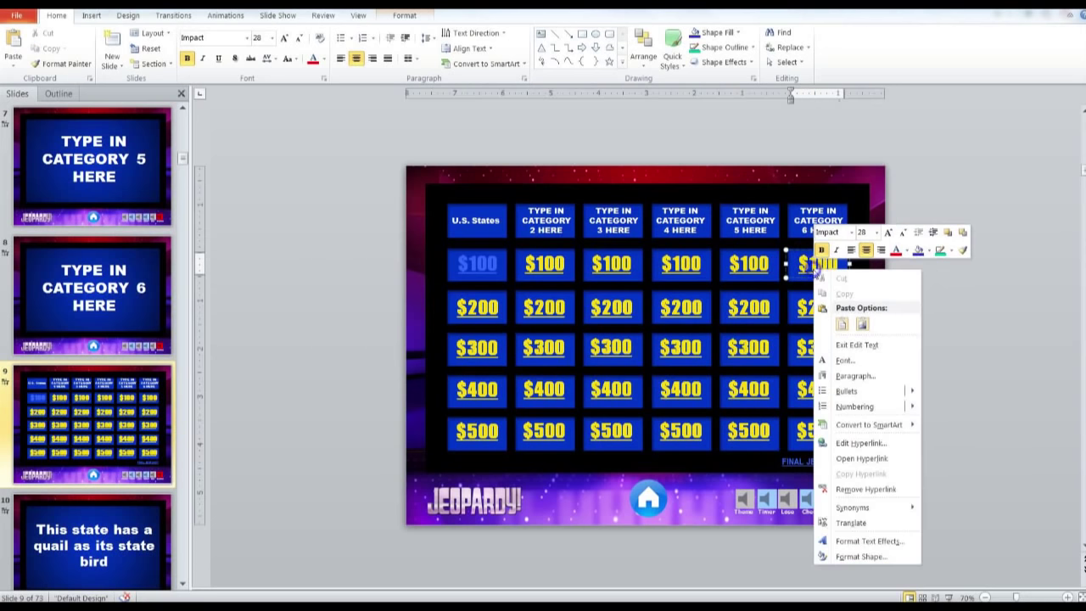
left_click(859, 443)
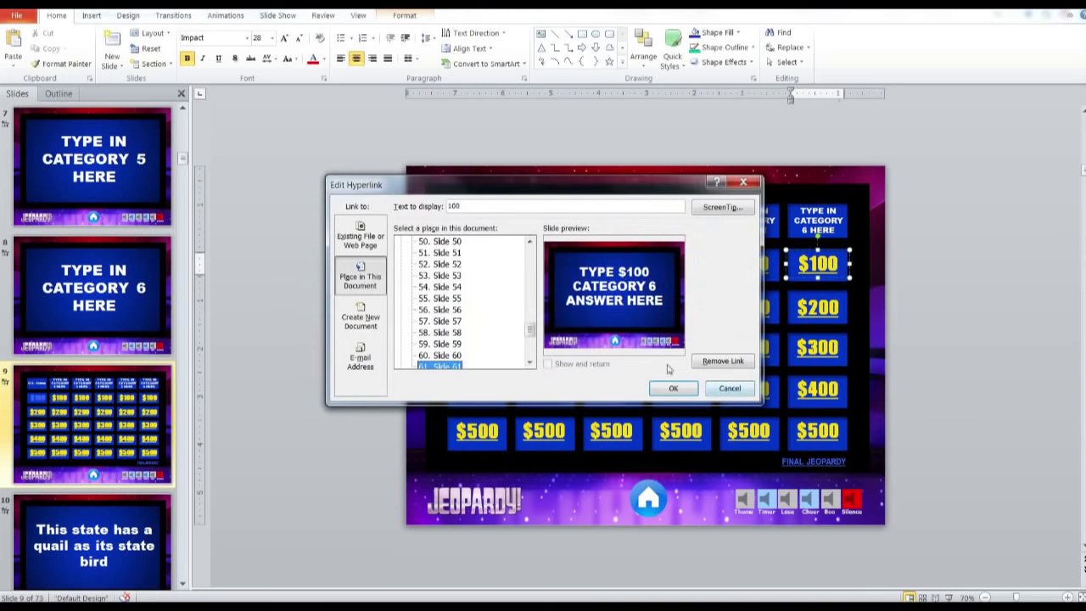
left_click(441, 343)
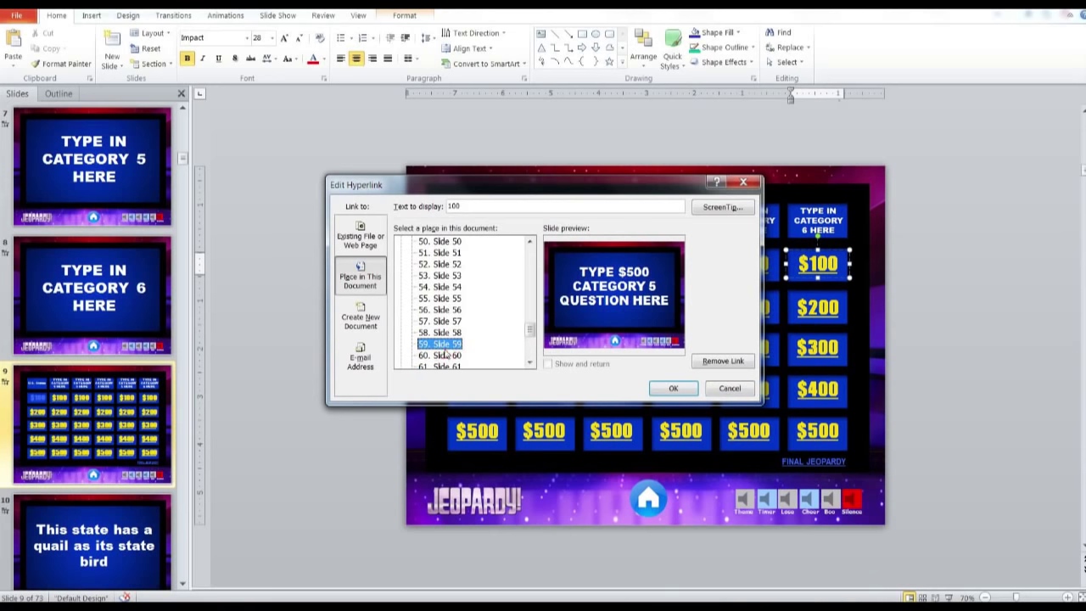
left_click(439, 355)
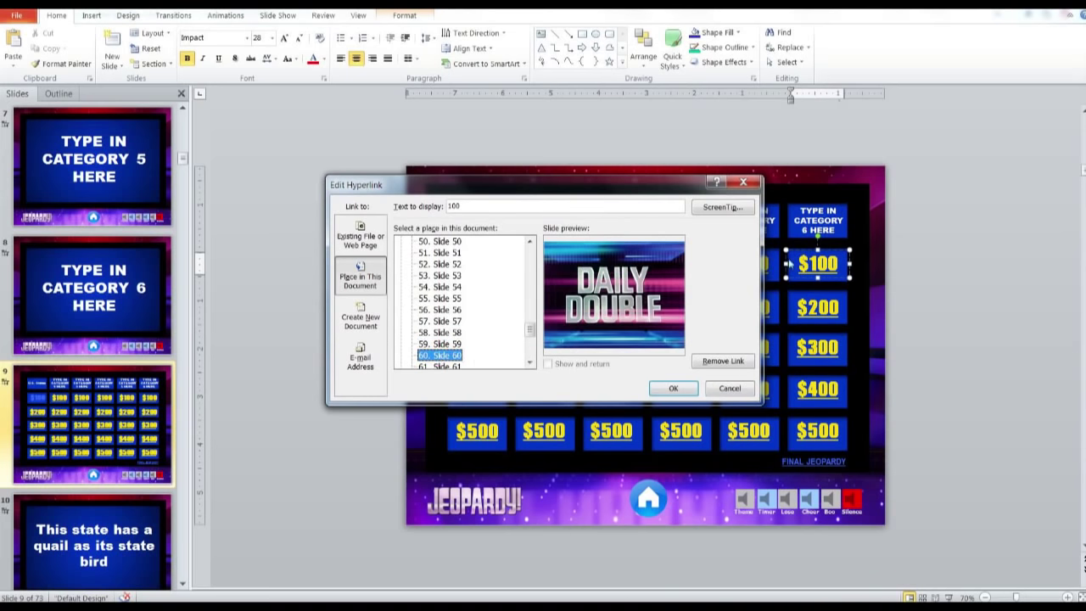
left_click(671, 388)
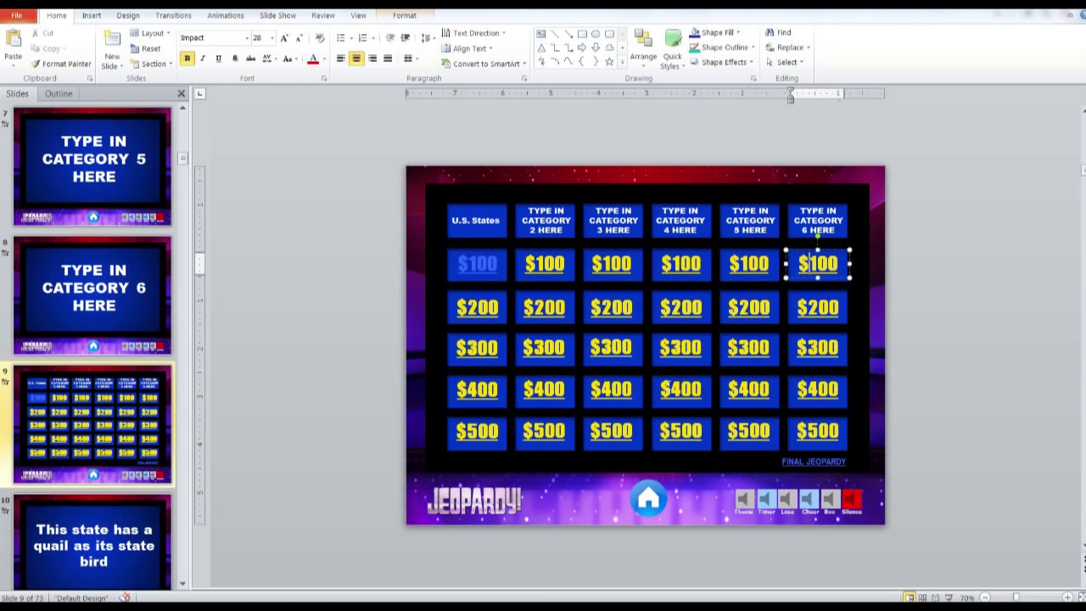
Change the Category 5 $500 tile's hyperlink from the Daily Double to its answer slide 58
right_click(738, 432)
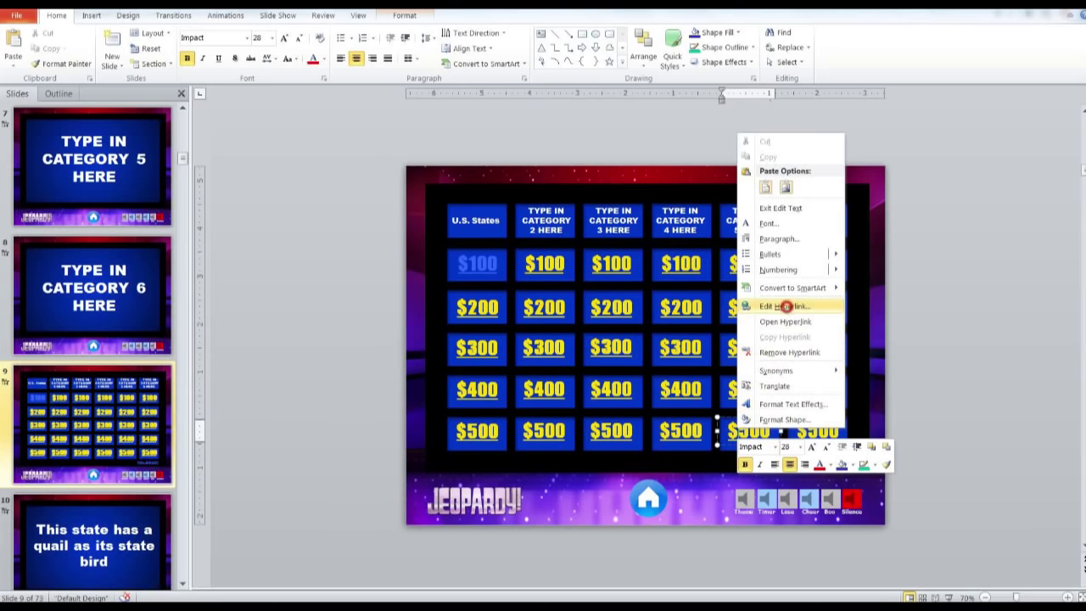
left_click(785, 306)
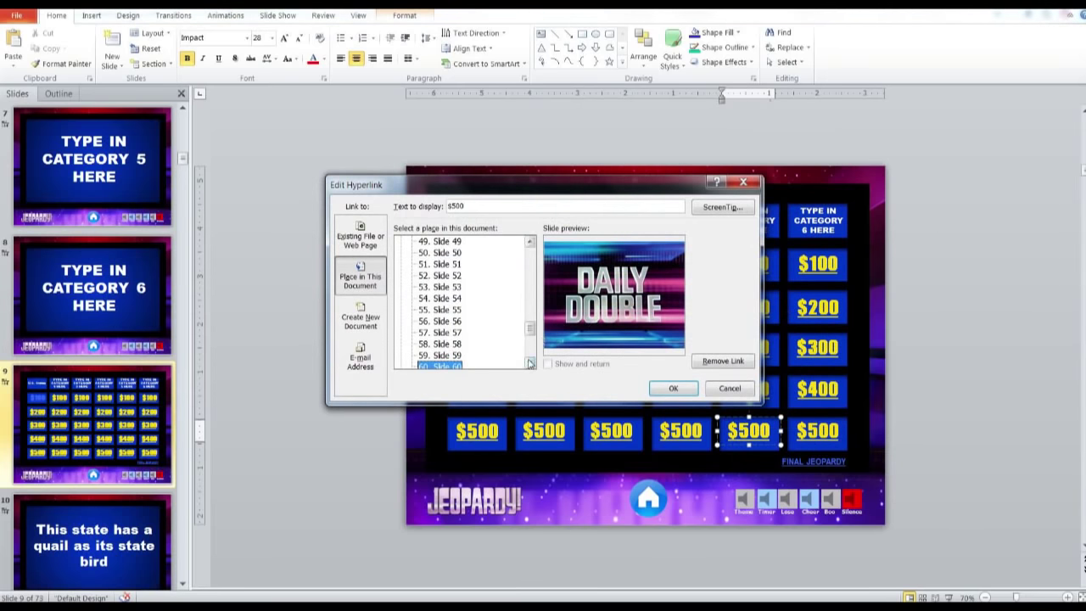
left_click(445, 343)
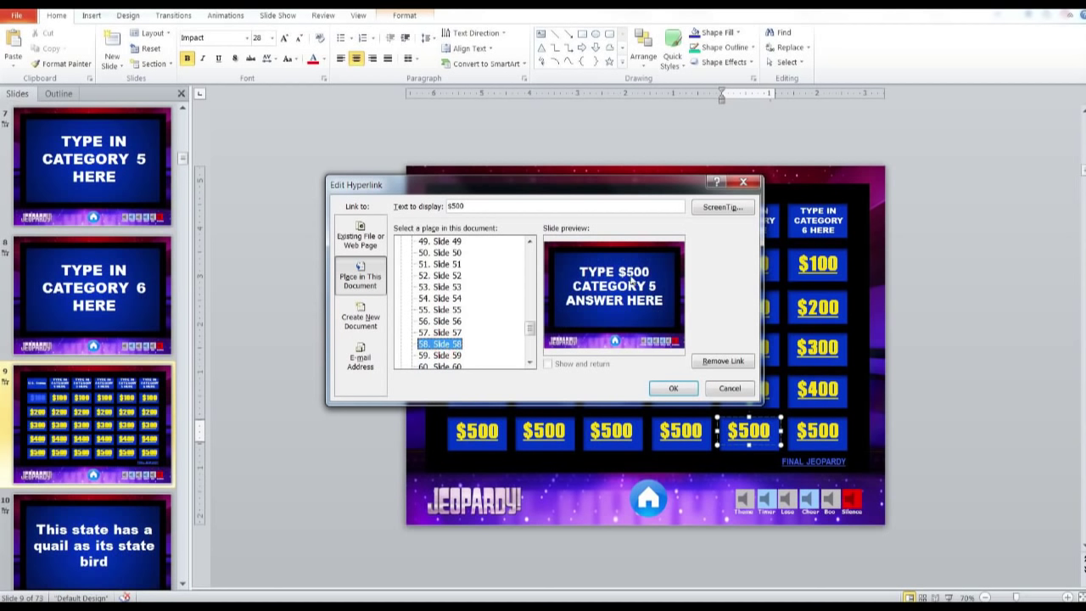
left_click(672, 389)
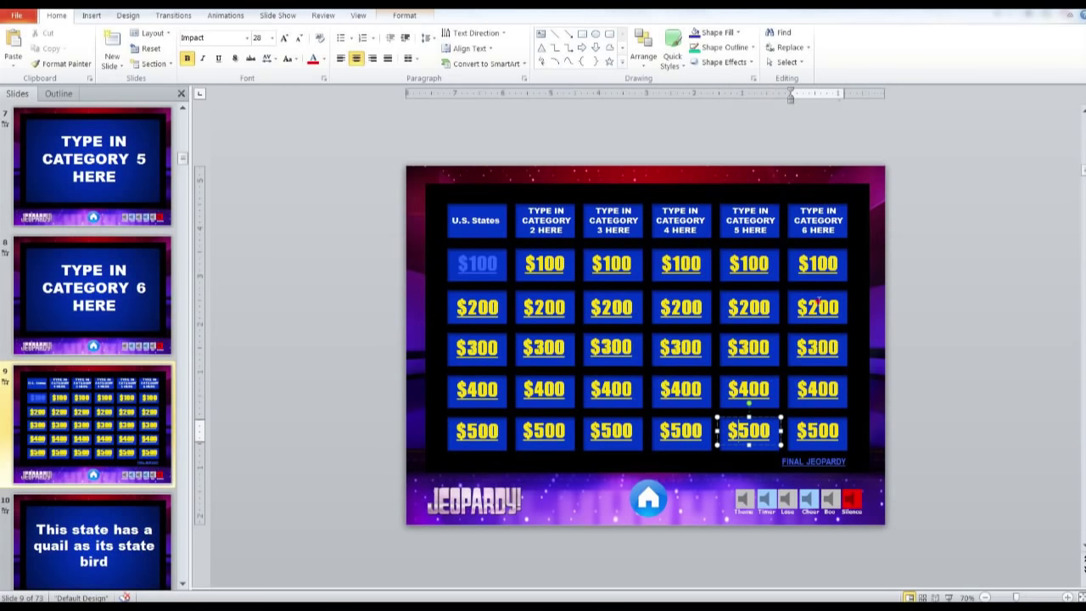
left_click(816, 306)
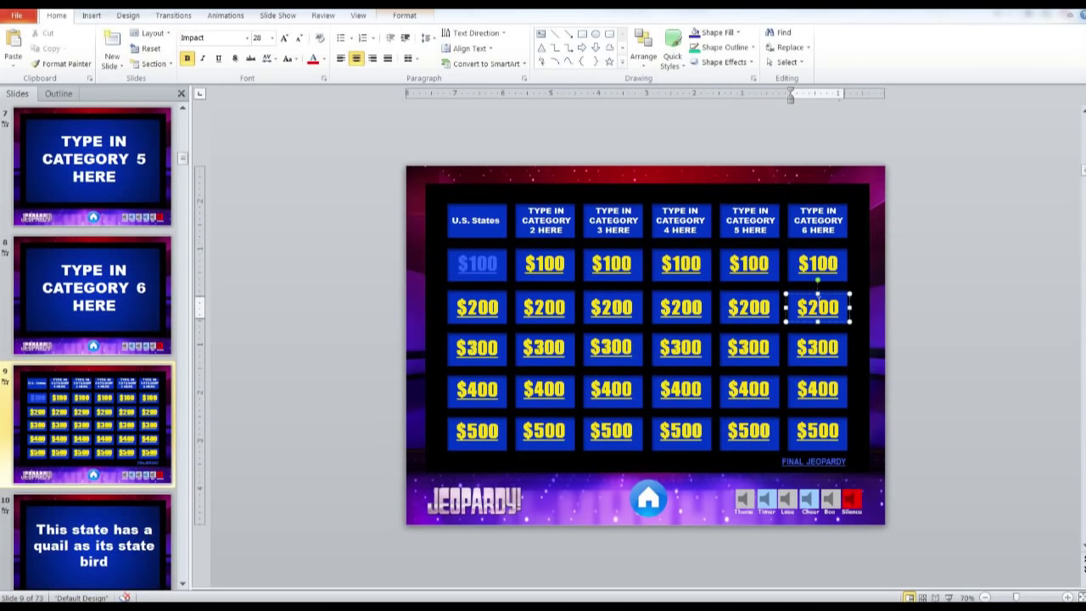
On slide 10, paste a second 'as its state bird' after 'bird' in the quail clue
scroll(105, 331, "down", 5)
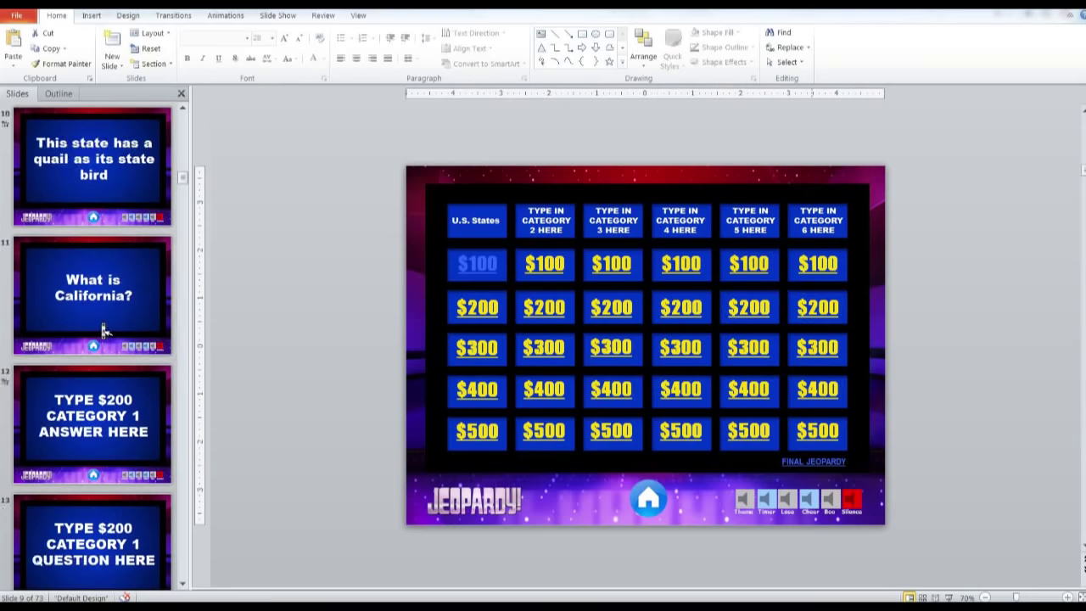
left_click(5, 376)
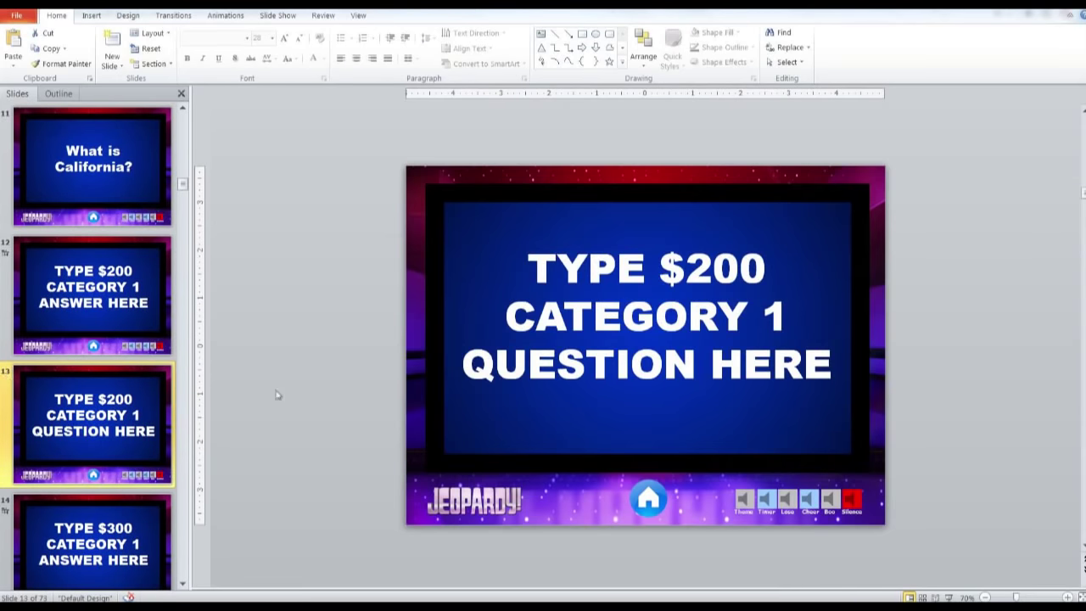
scroll(147, 327, "up", 3)
left_click(147, 327)
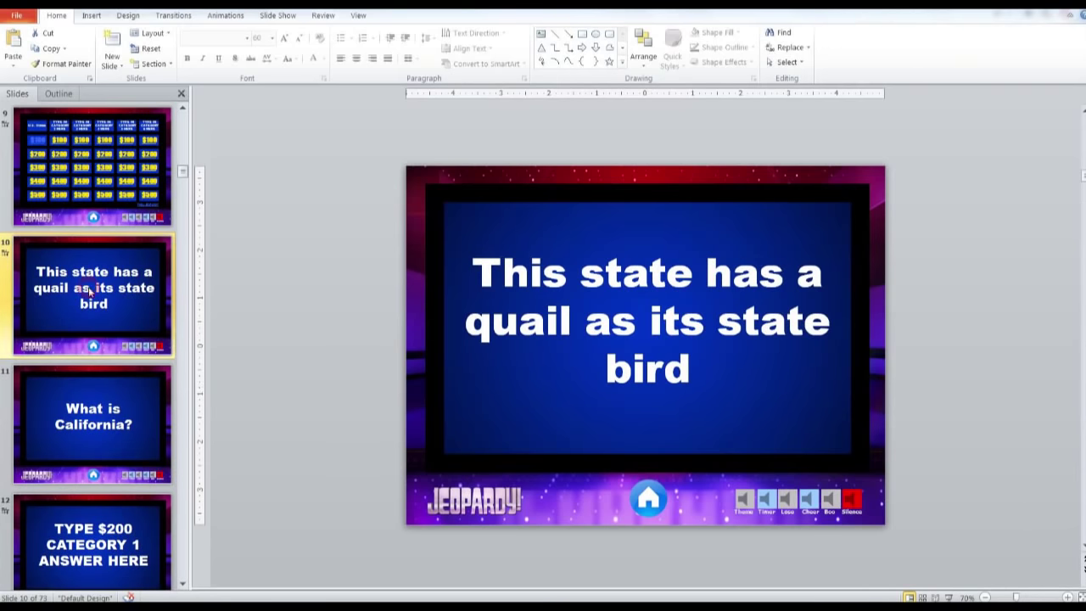
left_click(662, 316)
left_click_drag(702, 368, 697, 365)
key("ctrl+c")
left_click(585, 321)
left_click(694, 364)
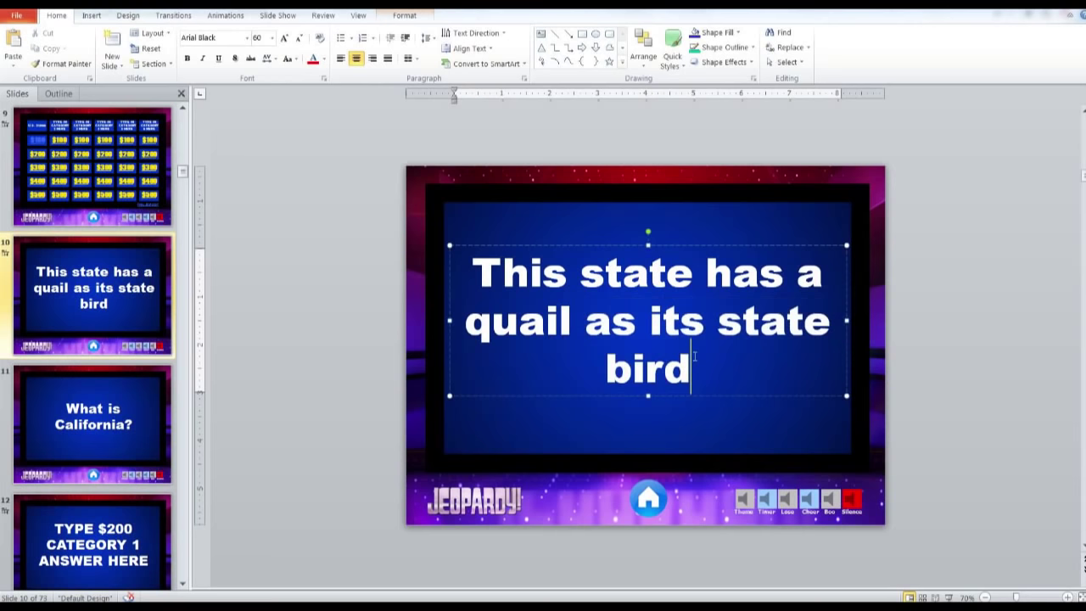
key("ctrl+v")
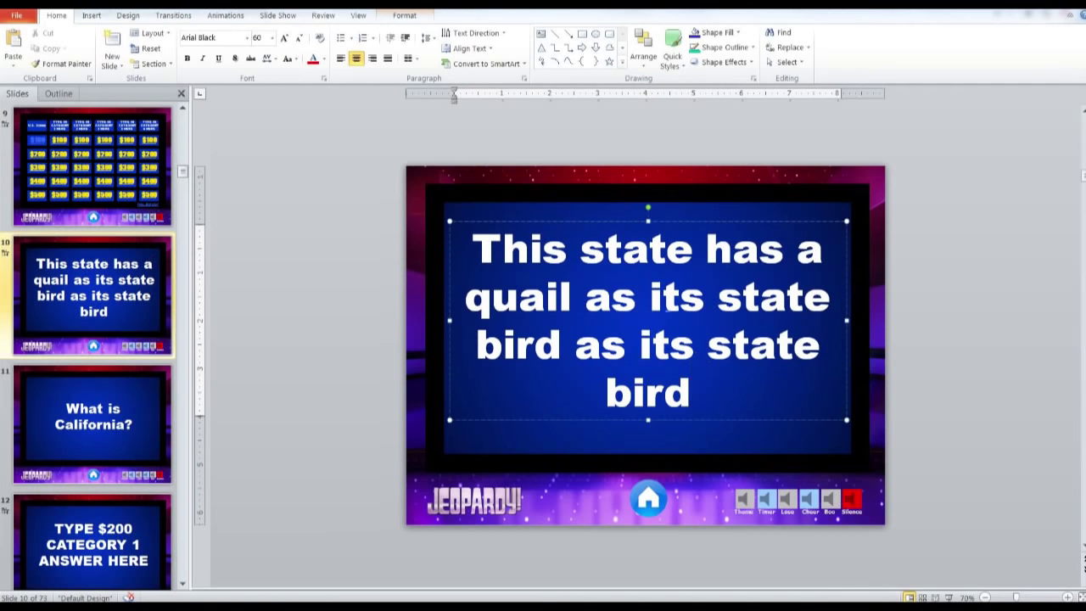
Try moving the clue box up slightly, then undo the move
left_click(554, 213)
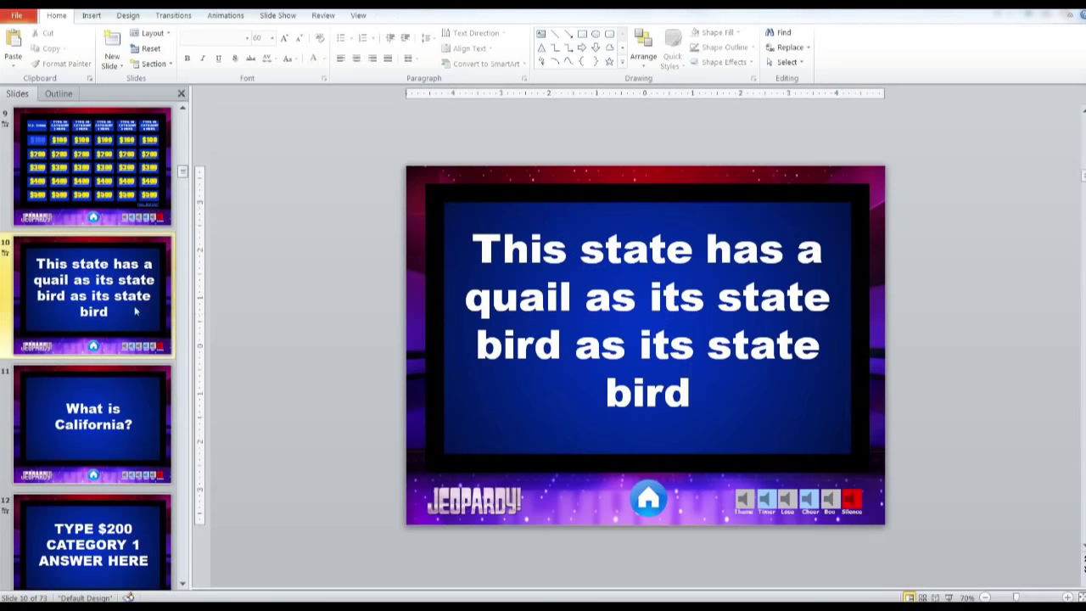
left_click(568, 220)
left_click_drag(568, 221, 568, 202)
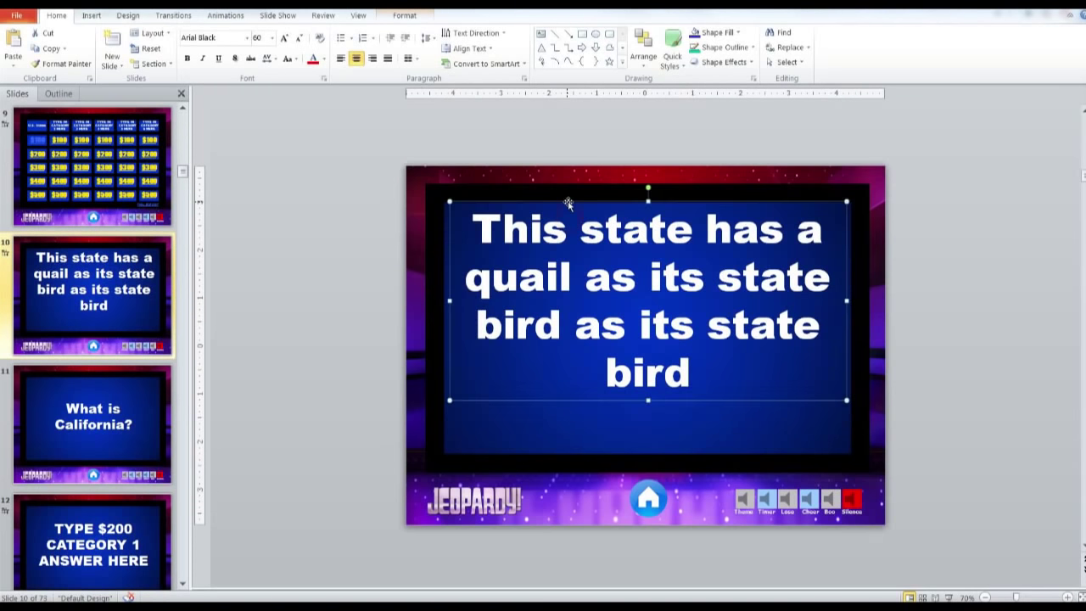
key("ctrl+z")
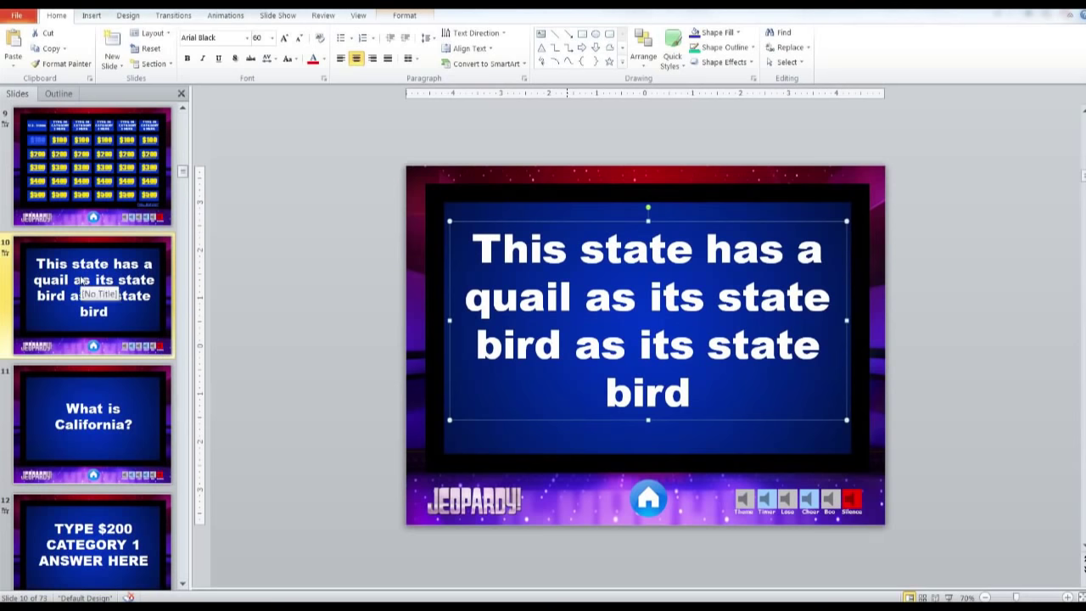
left_click(83, 280)
scroll(83, 280, "up", 8)
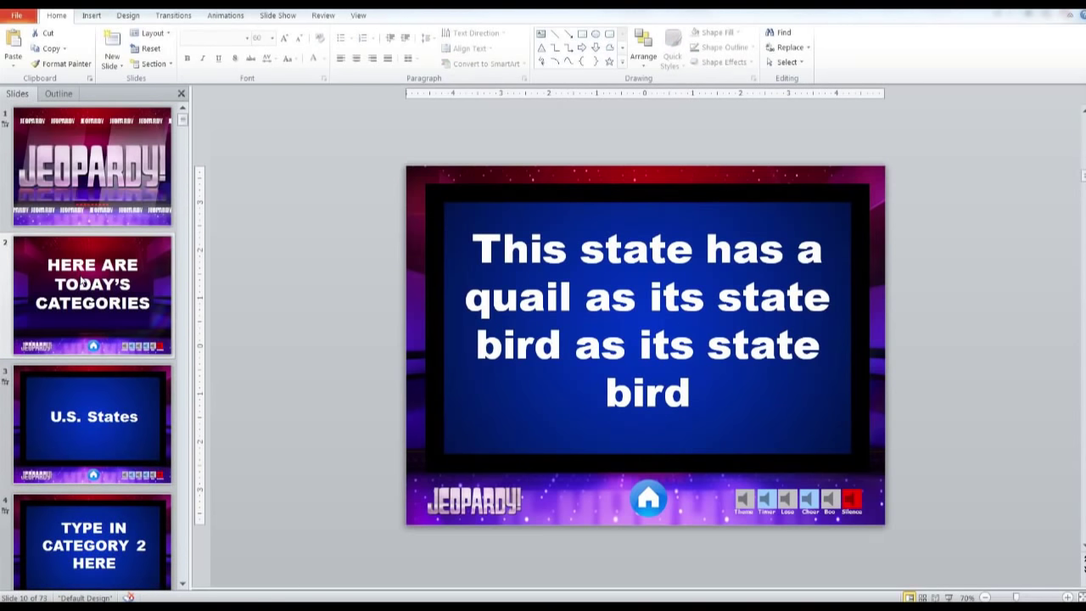